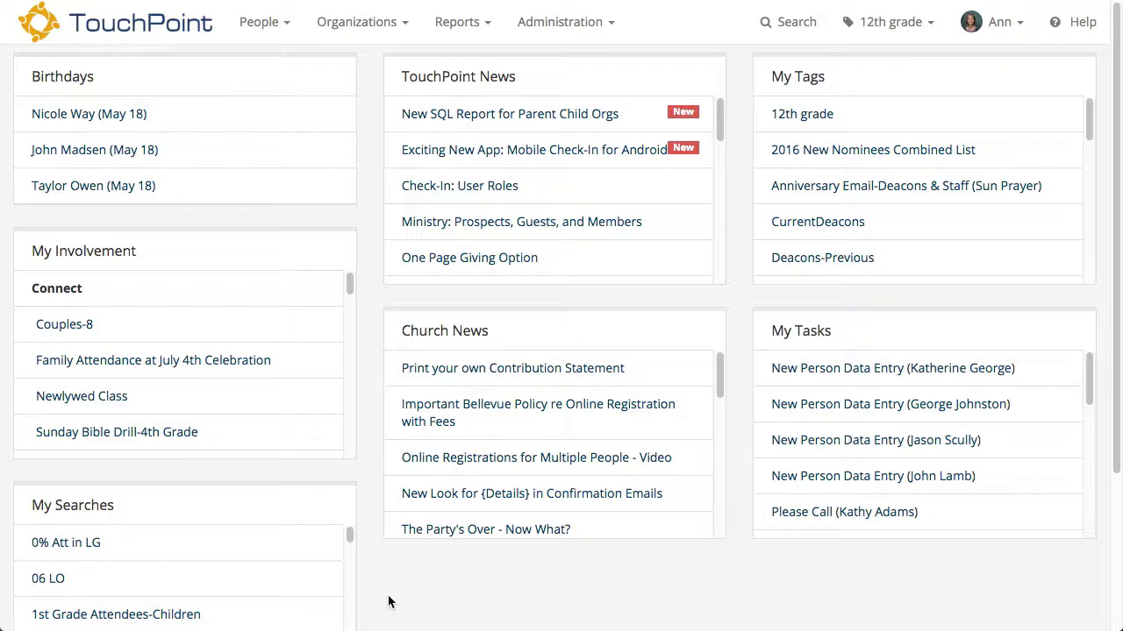
# - Open the promotion setup page and add a promotion with the description "11th to 12th grade"
pyautogui.click(610, 38)
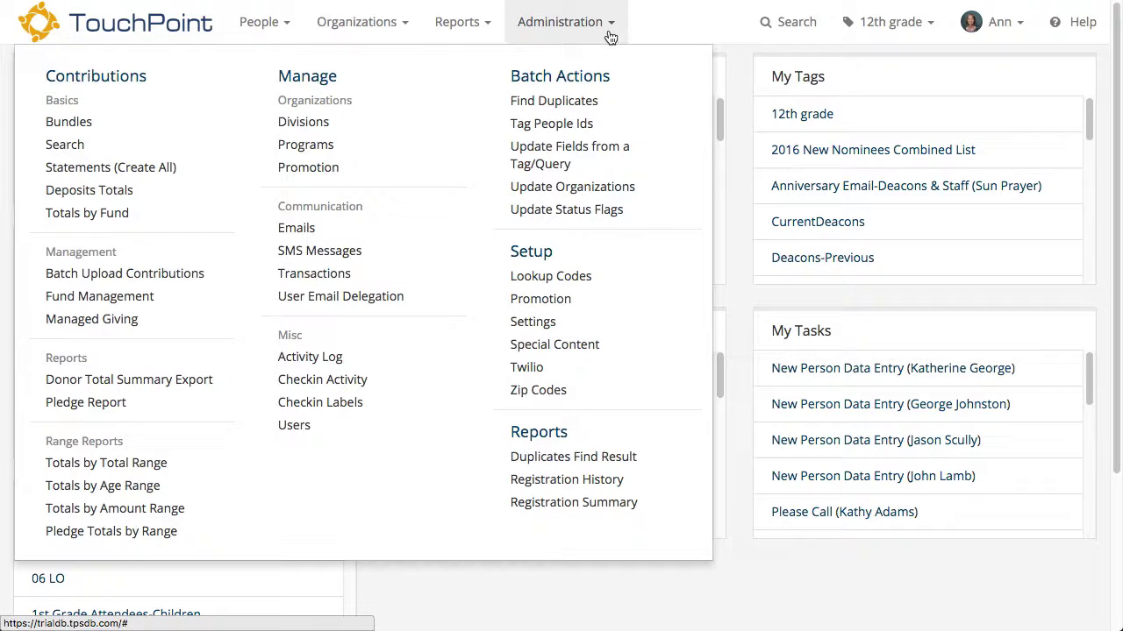
pyautogui.click(541, 299)
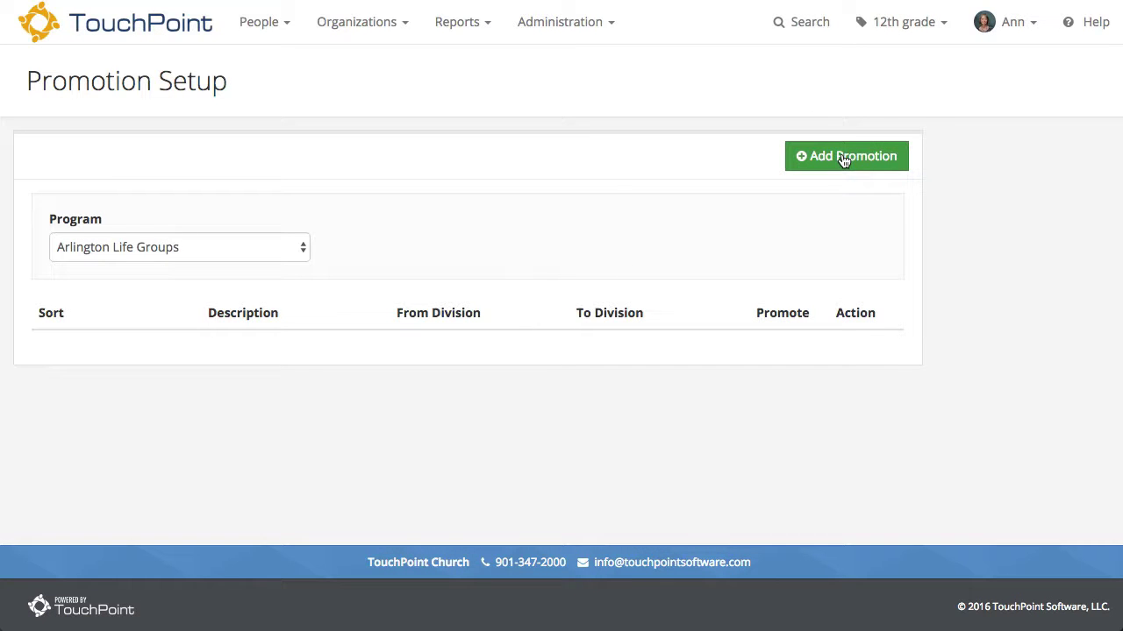
pyautogui.click(842, 160)
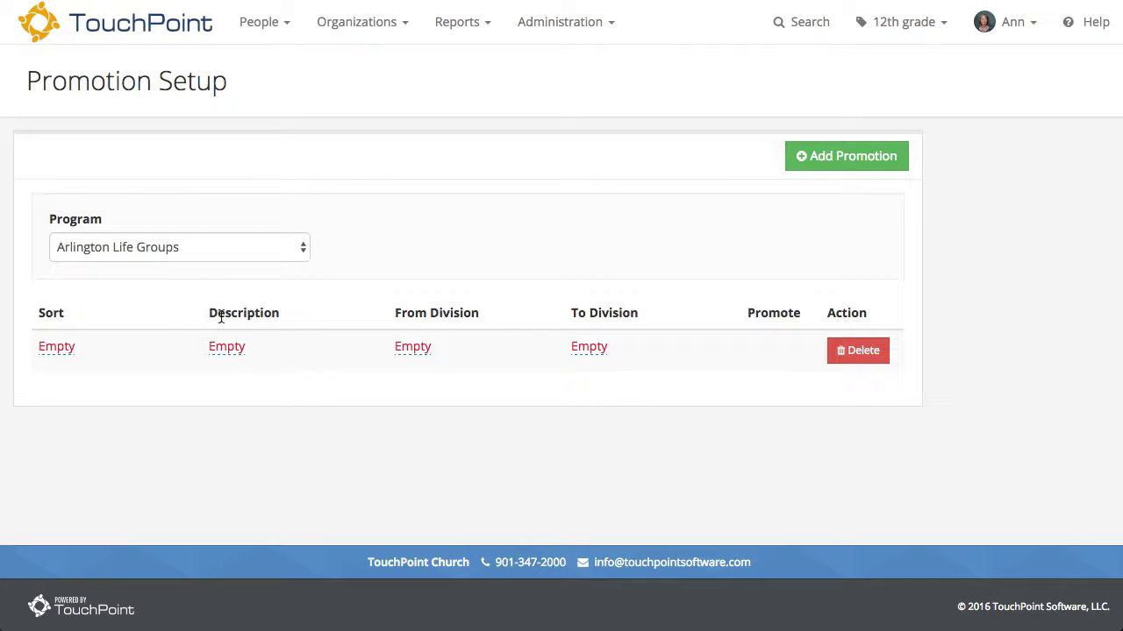
pyautogui.click(227, 351)
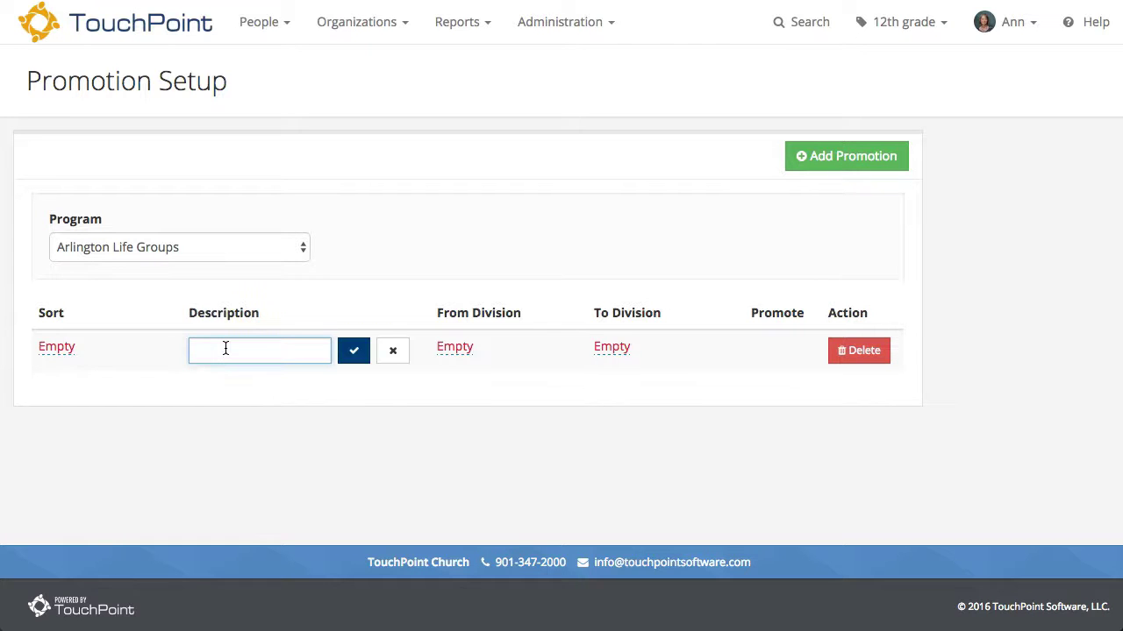
pyautogui.write('11th to 12th grade')
pyautogui.press('Return')
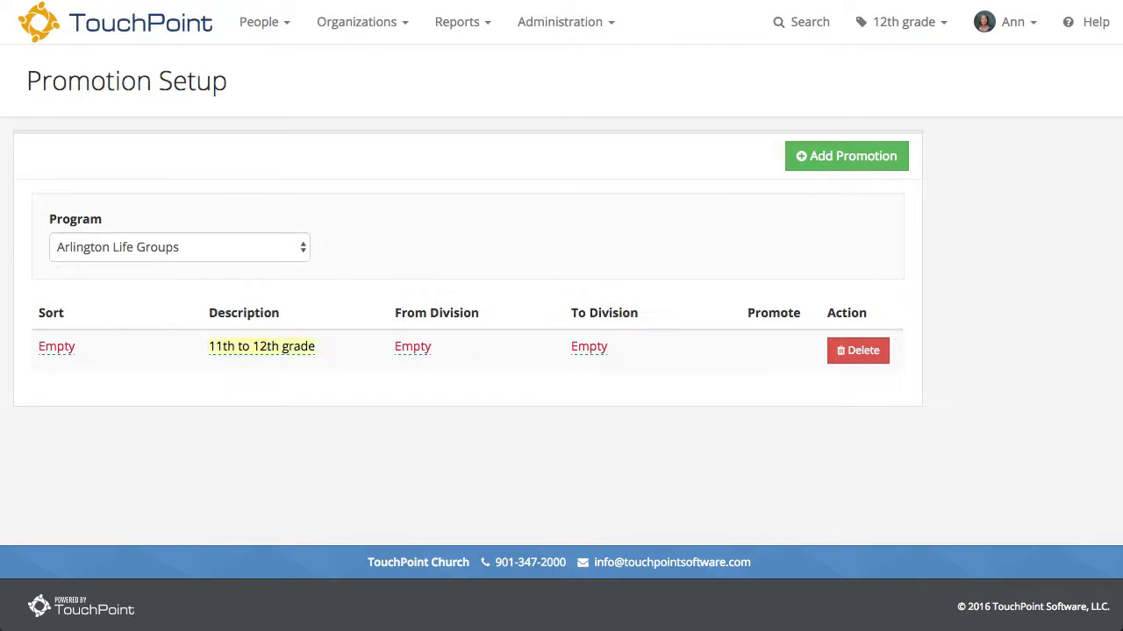
# - Switch the promotion setup's program to Life Groups
pyautogui.click(403, 350)
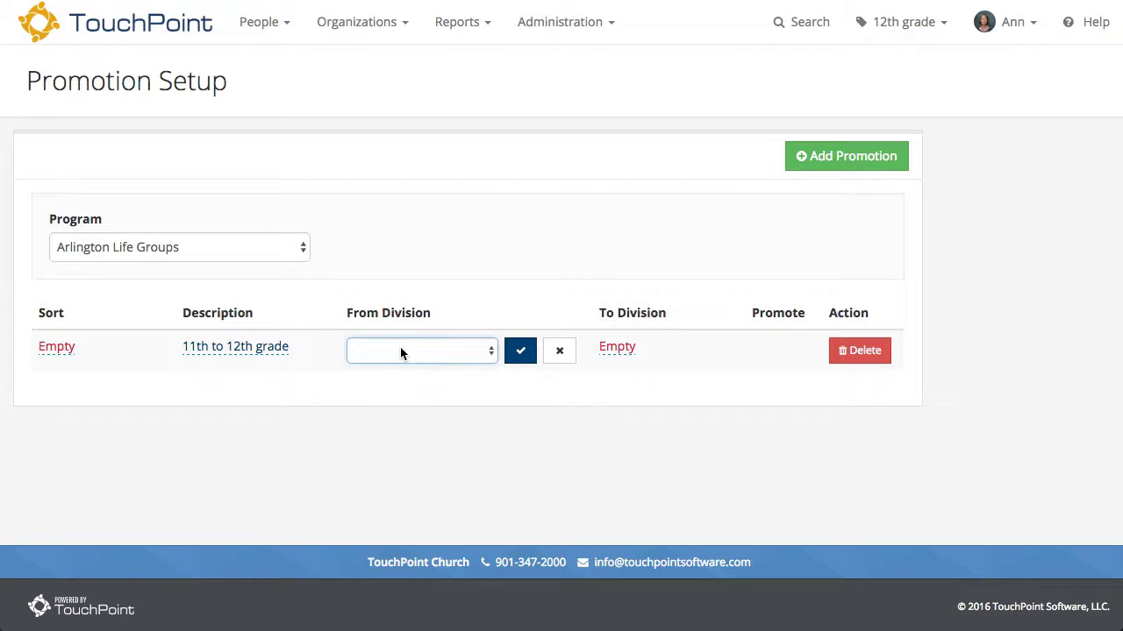
pyautogui.click(279, 290)
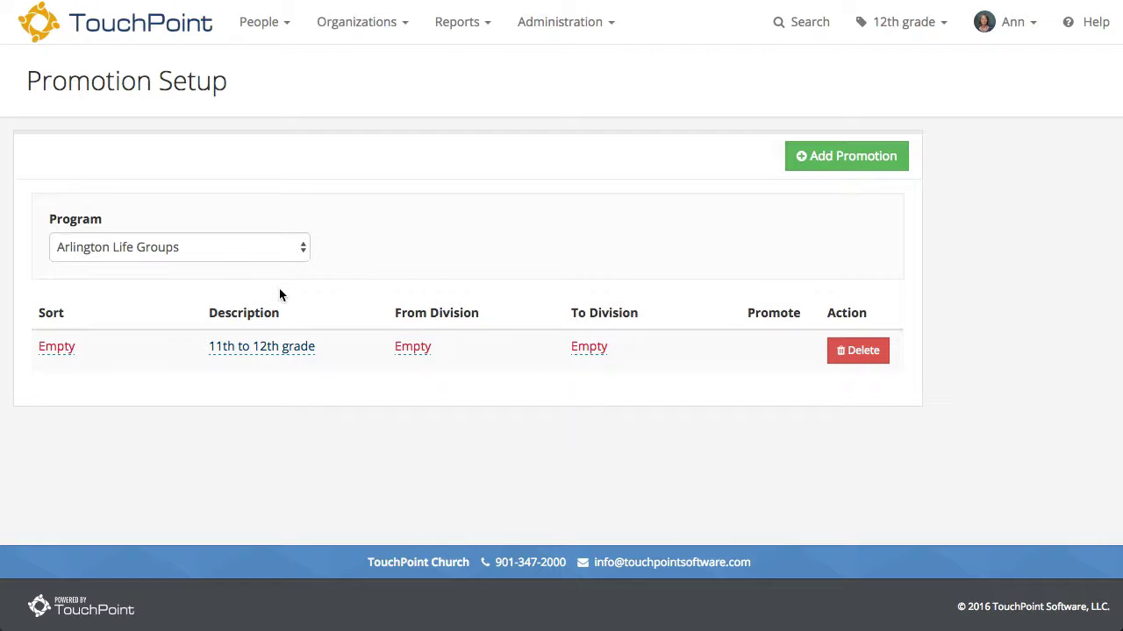
pyautogui.click(302, 248)
pyautogui.write('li')
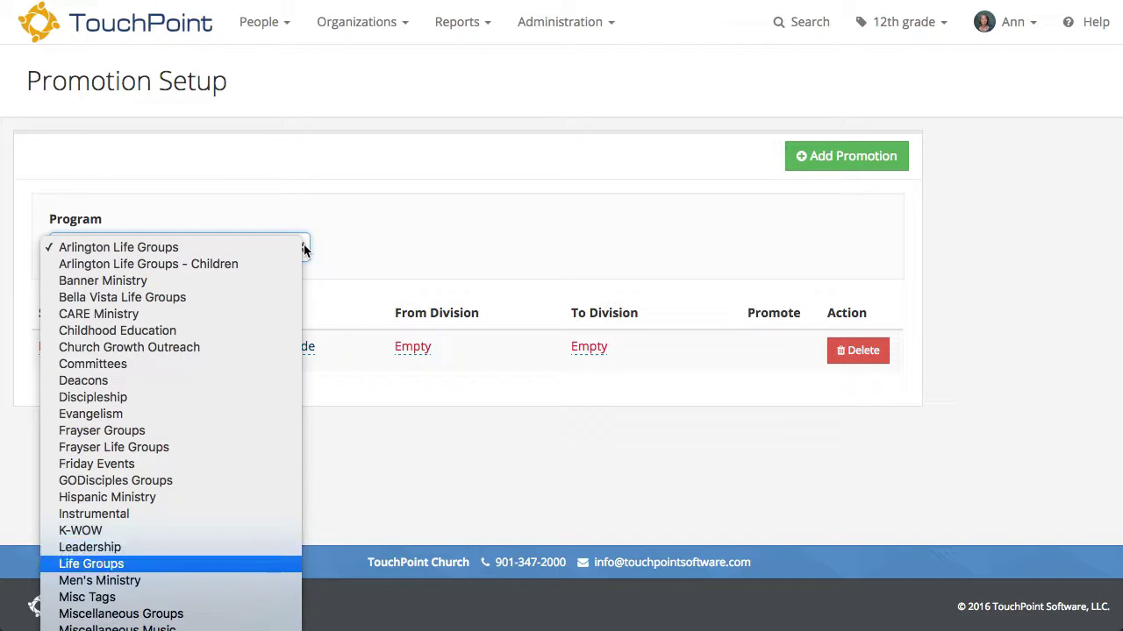
pyautogui.press('Return')
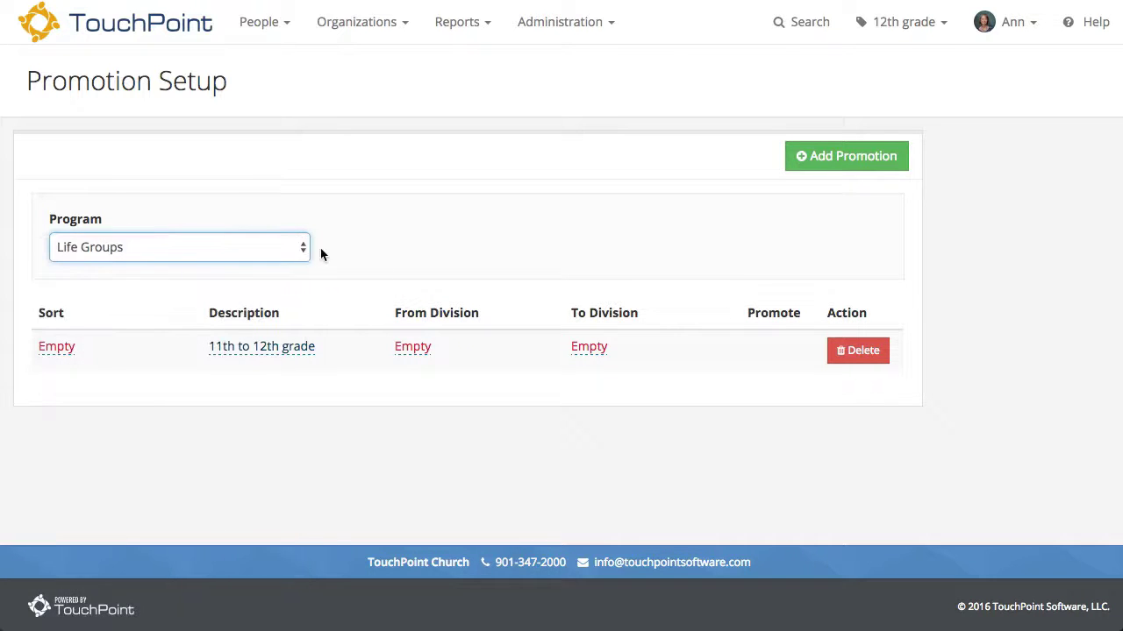
pyautogui.click(66, 269)
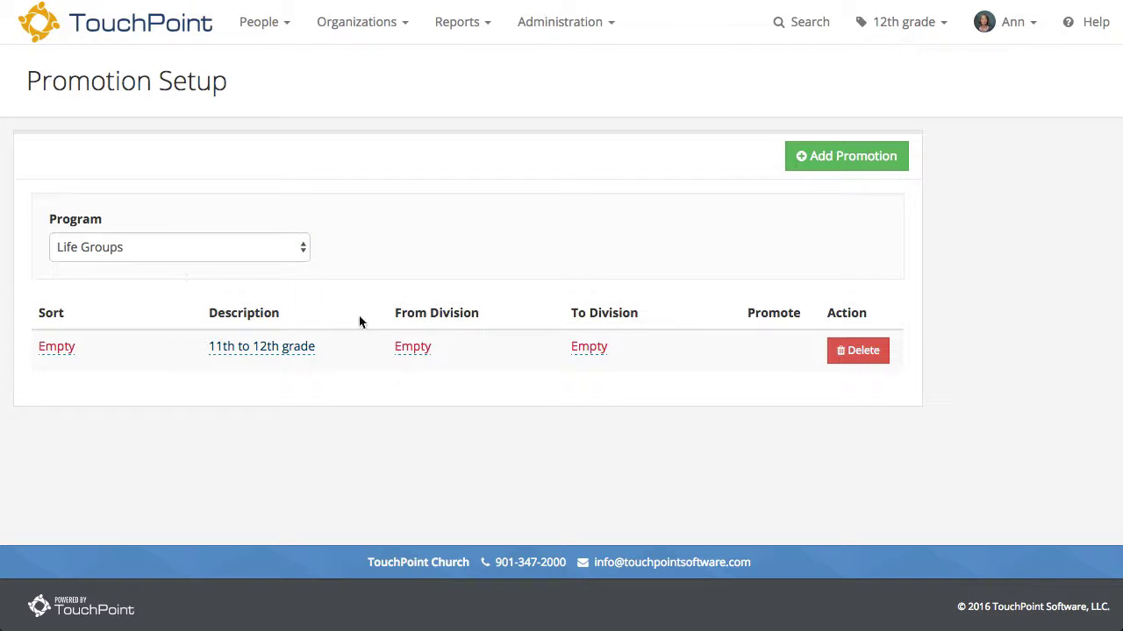
# - Set the "11th to 12th grade" promotion's From Division to 11th Grade BF and To Division to 12th Grade BF
pyautogui.click(414, 351)
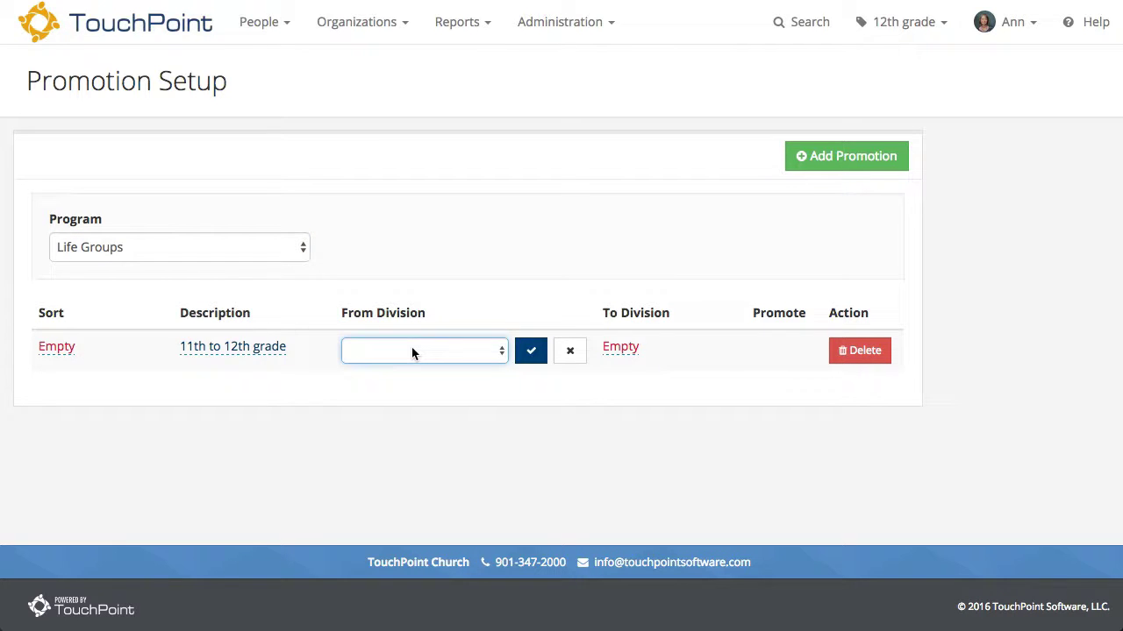
pyautogui.click(502, 352)
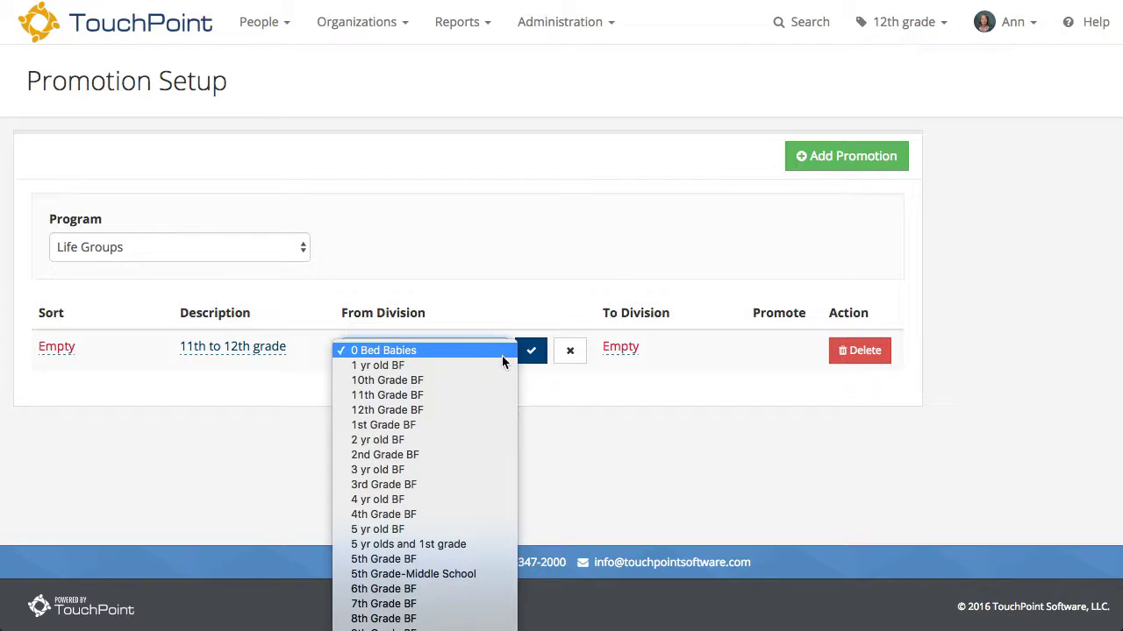
pyautogui.click(461, 397)
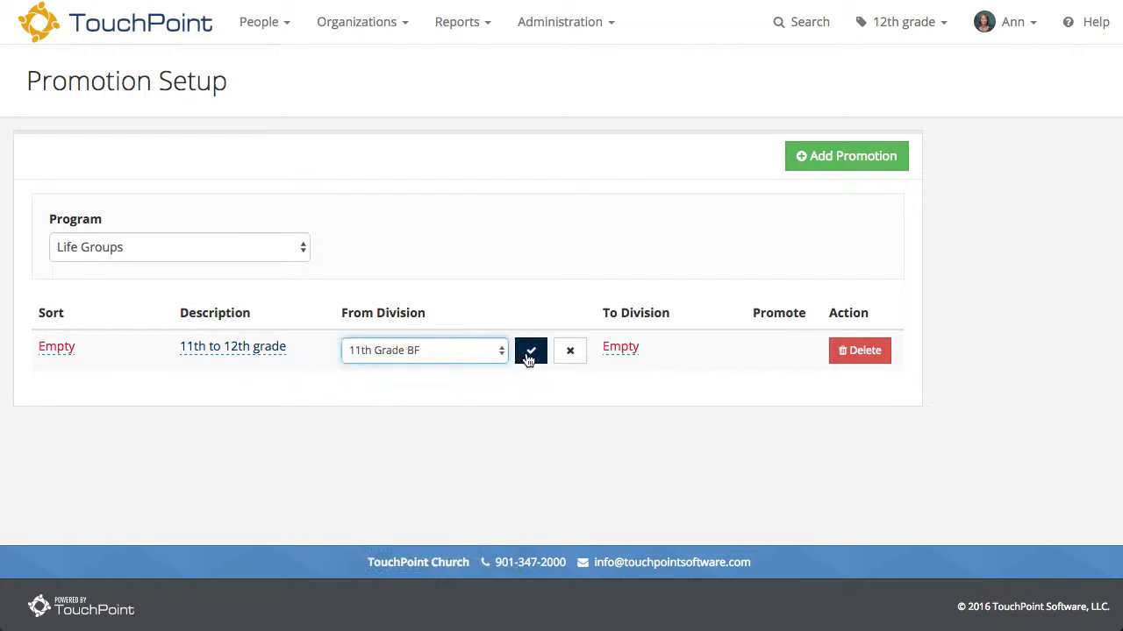
pyautogui.click(529, 354)
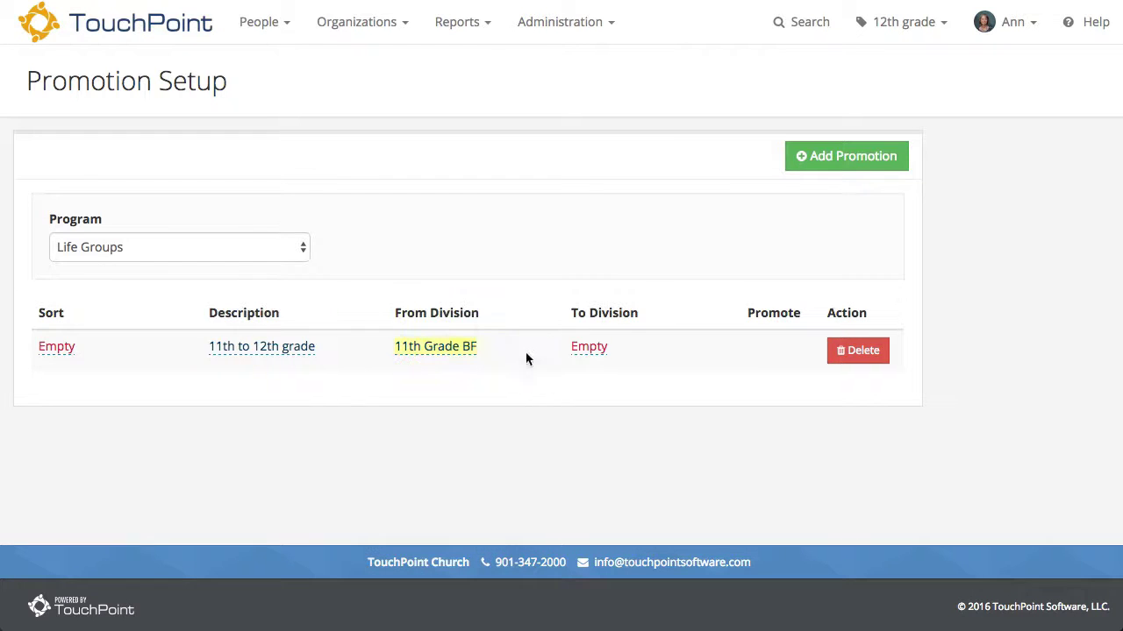
pyautogui.click(587, 349)
pyautogui.click(647, 354)
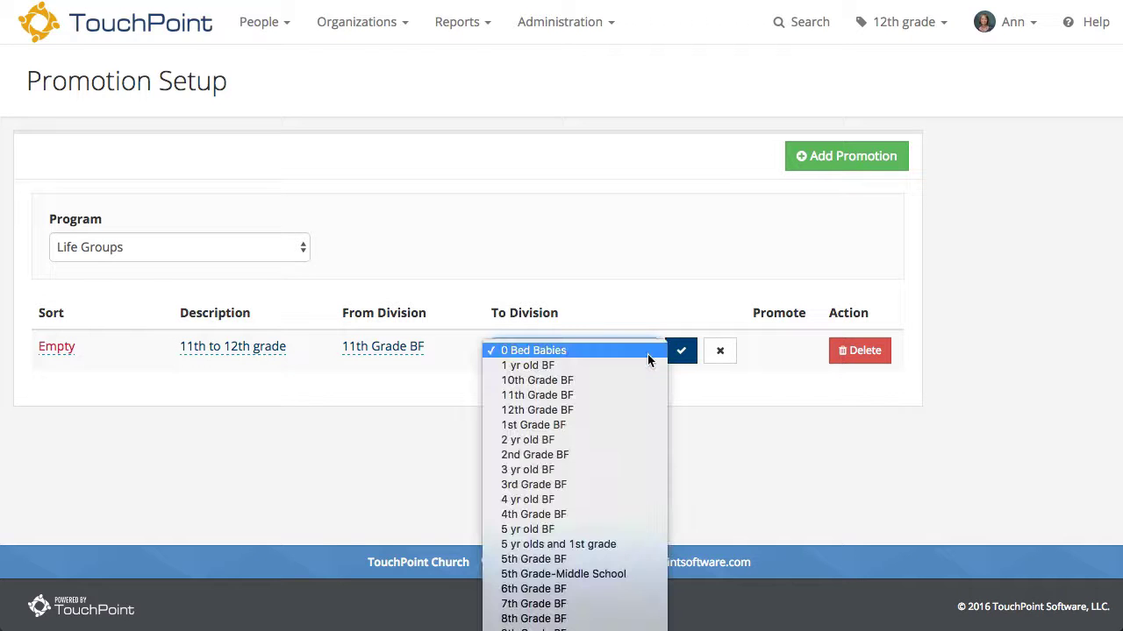
pyautogui.click(618, 413)
pyautogui.click(680, 352)
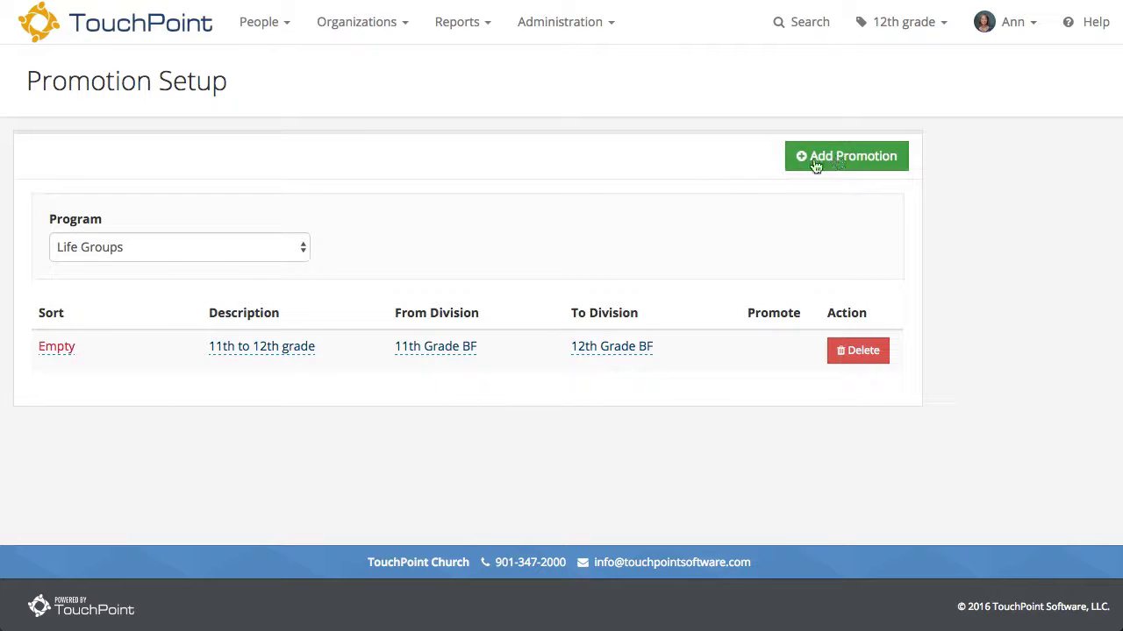
# - Add a second promotion with the description "10th to 11th grade"
pyautogui.click(833, 158)
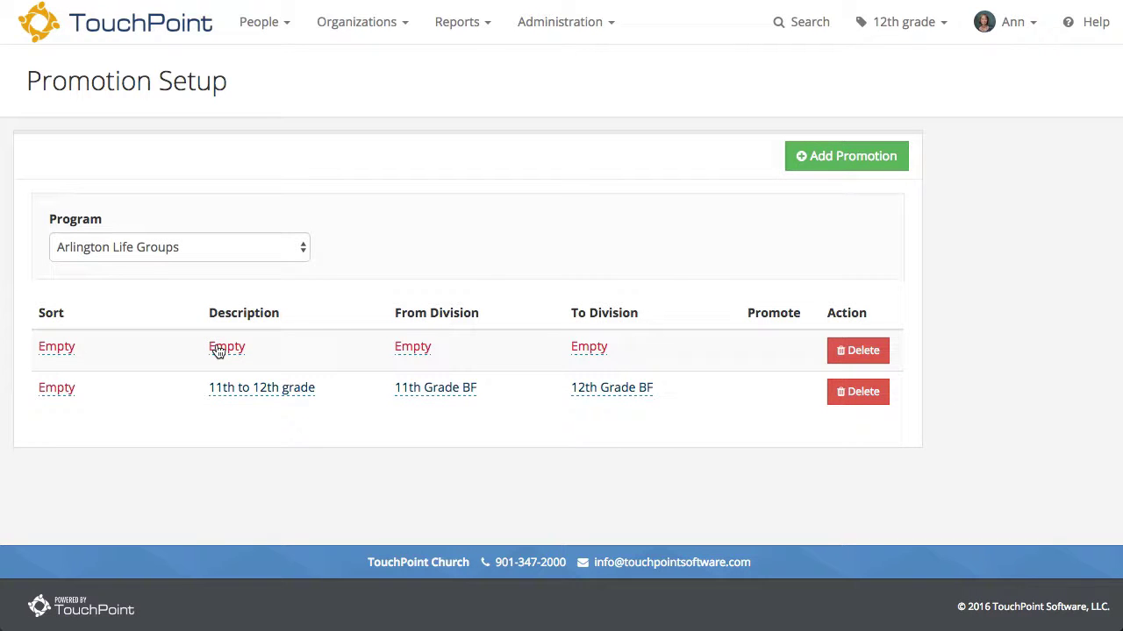
pyautogui.click(218, 347)
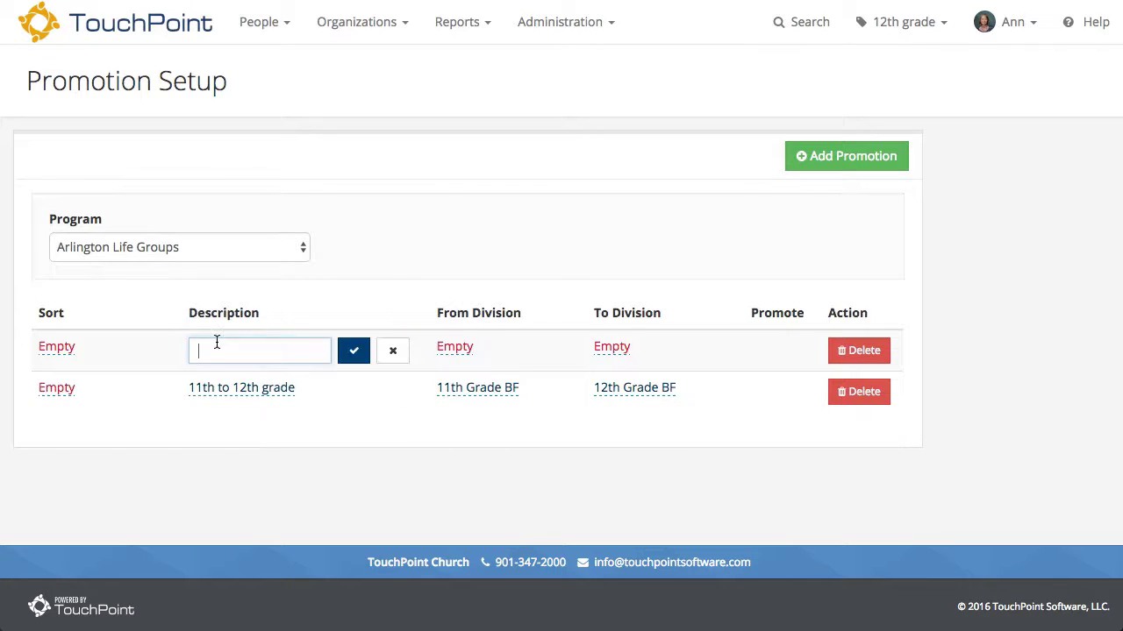
pyautogui.write('10th')
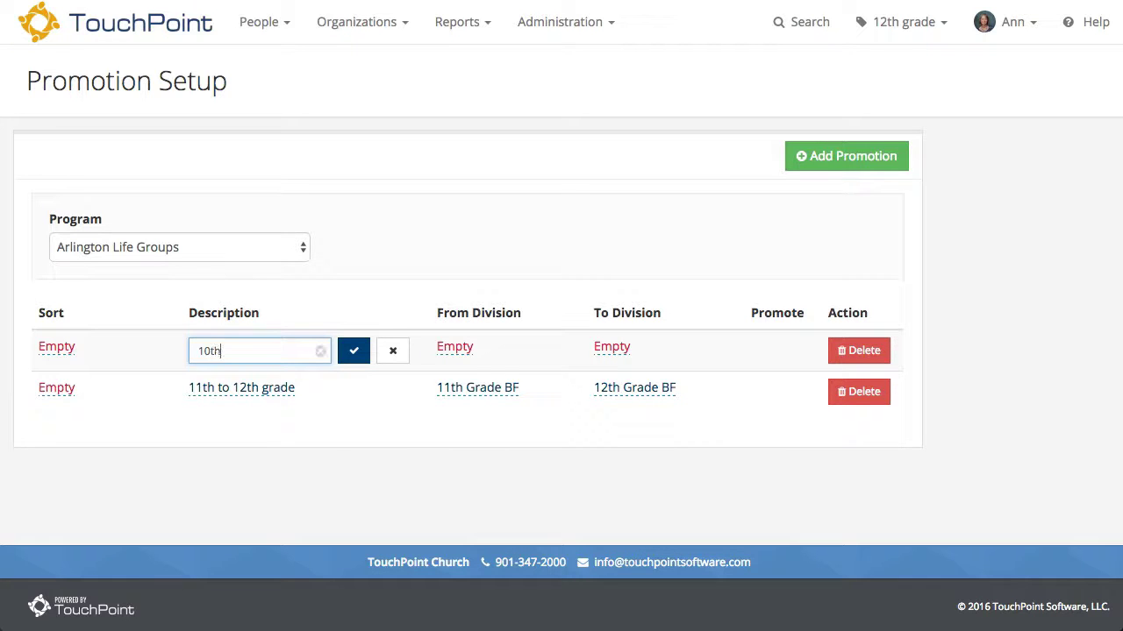
pyautogui.write(' to 11th grade')
pyautogui.click(351, 356)
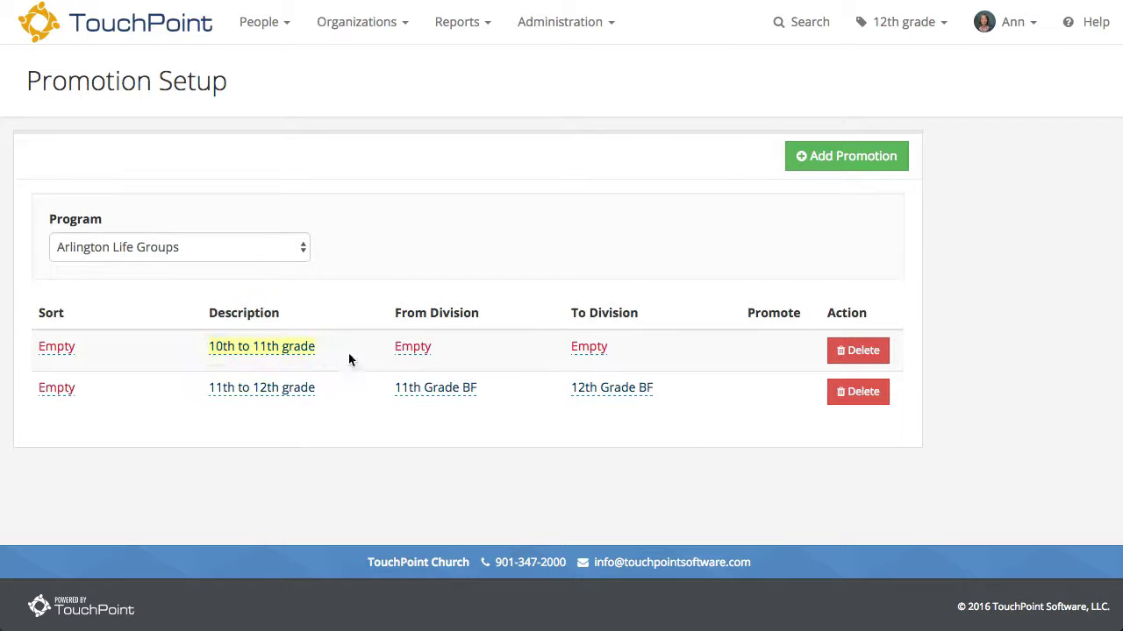
# - Set the program back to Life Groups for the "10th to 11th grade" promotion
pyautogui.click(412, 346)
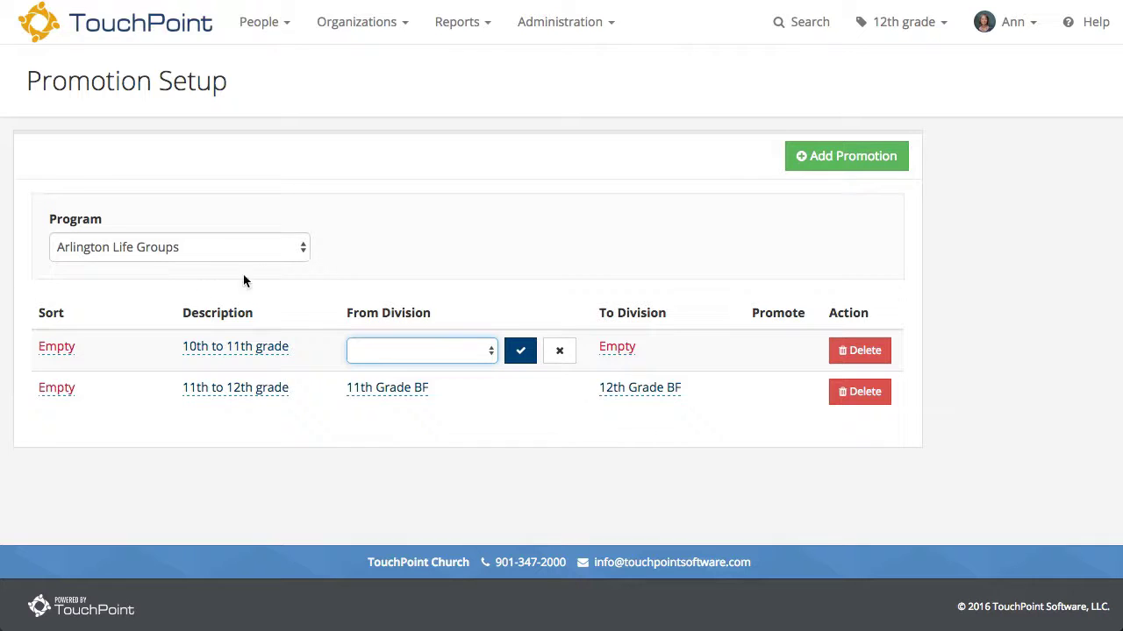
pyautogui.click(302, 250)
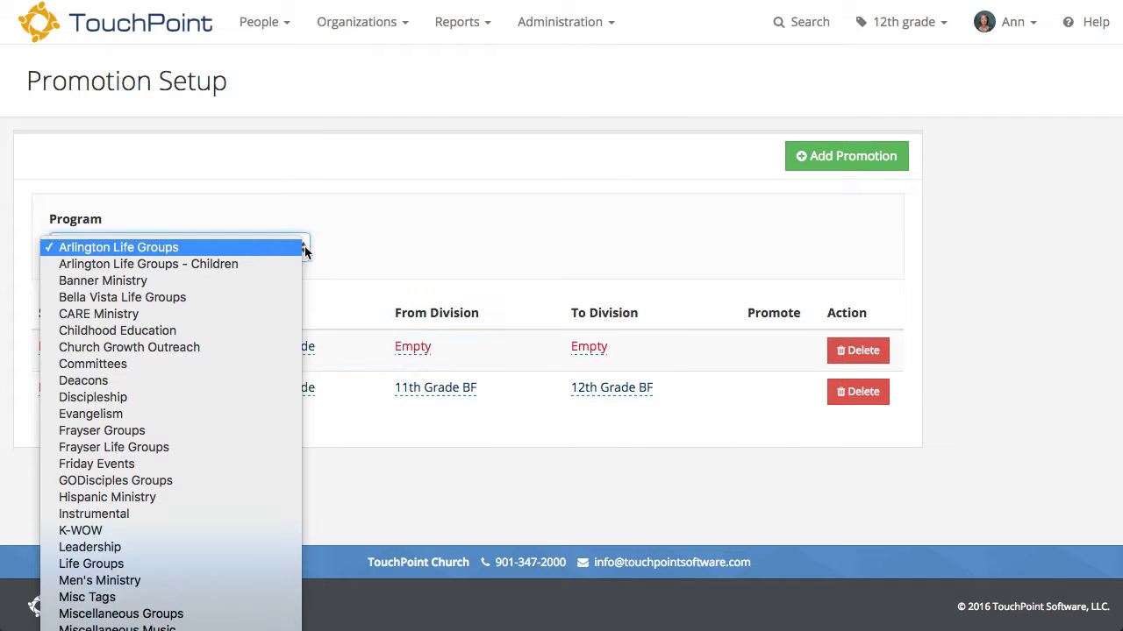
pyautogui.press('l')
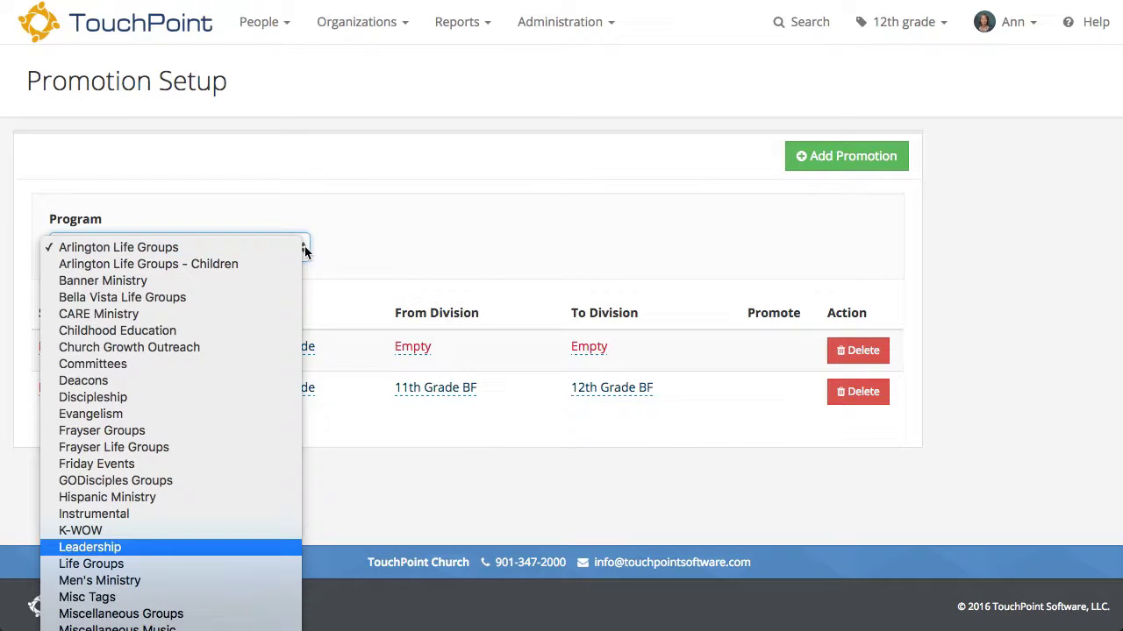
pyautogui.press('Down')
pyautogui.press('Return')
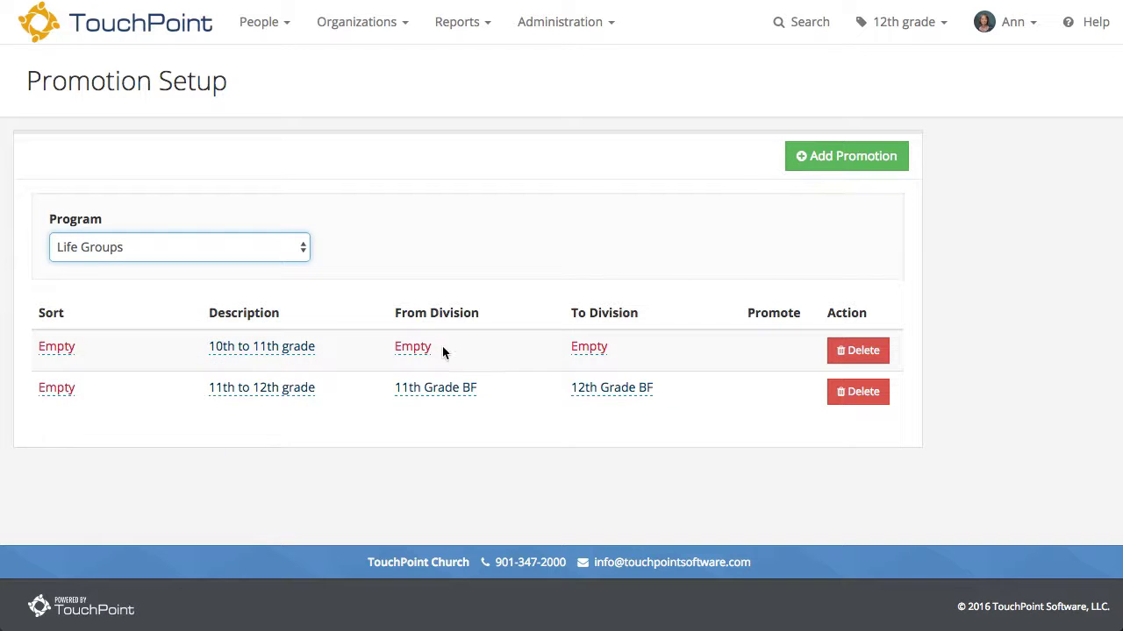
# - Set the "10th to 11th grade" promotion's From Division to 10th Grade BF and To Division to 11th Grade BF
pyautogui.click(412, 348)
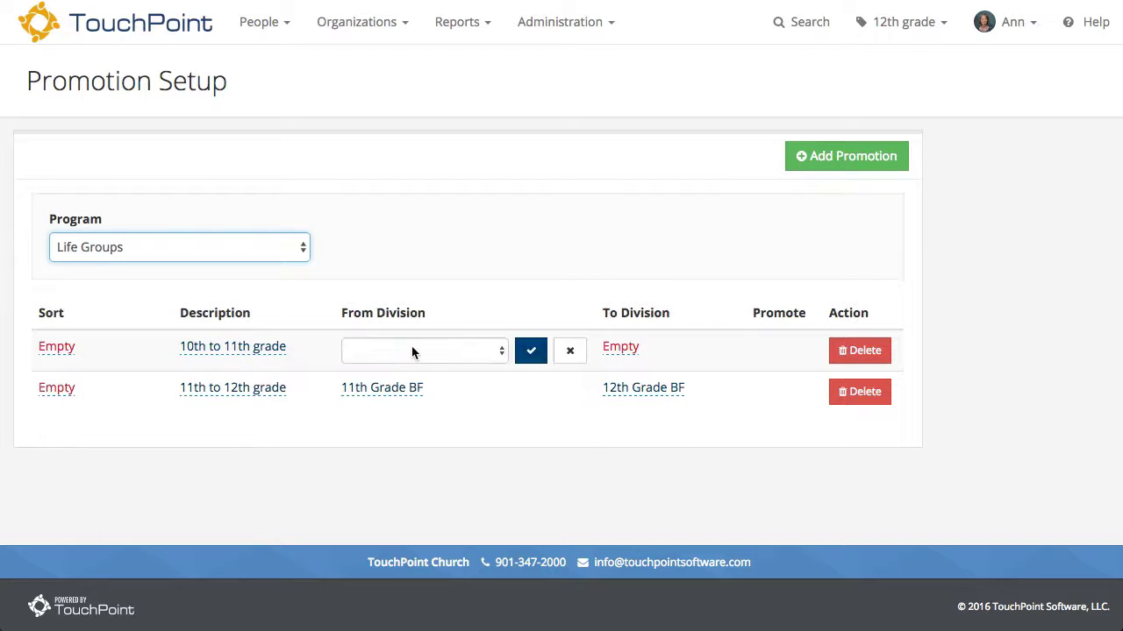
pyautogui.click(500, 351)
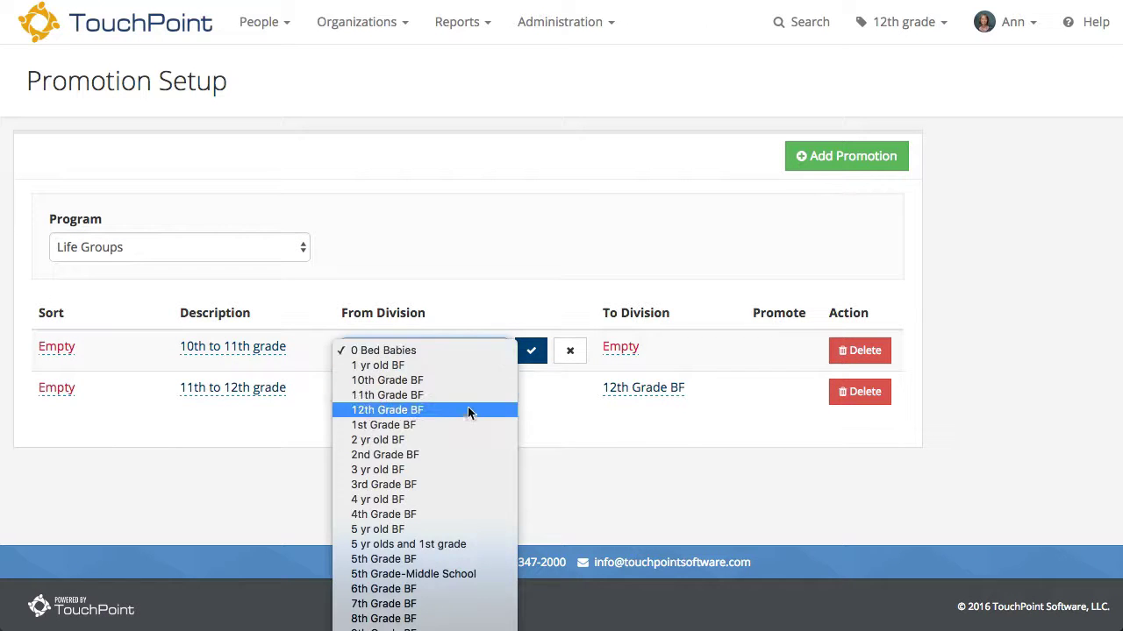
pyautogui.click(452, 382)
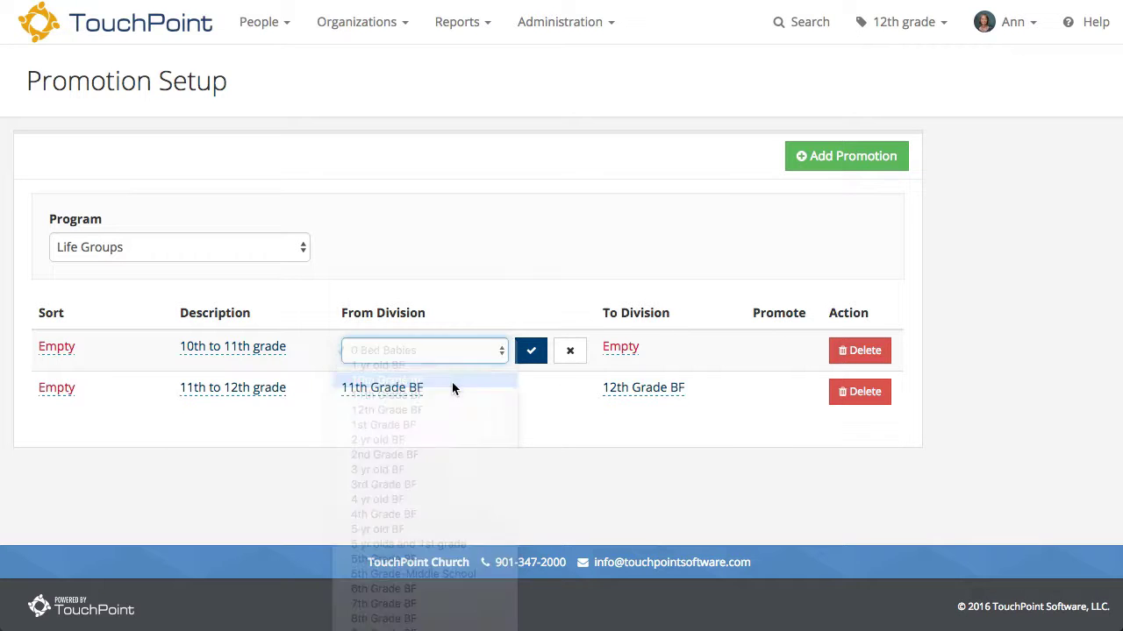
pyautogui.click(526, 350)
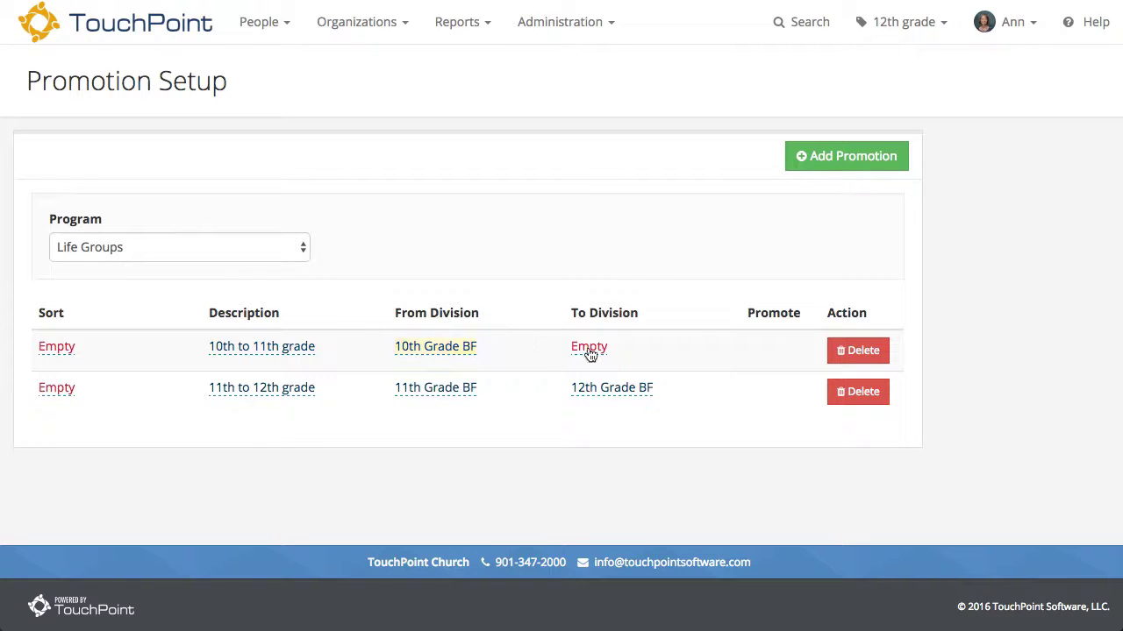
pyautogui.click(589, 349)
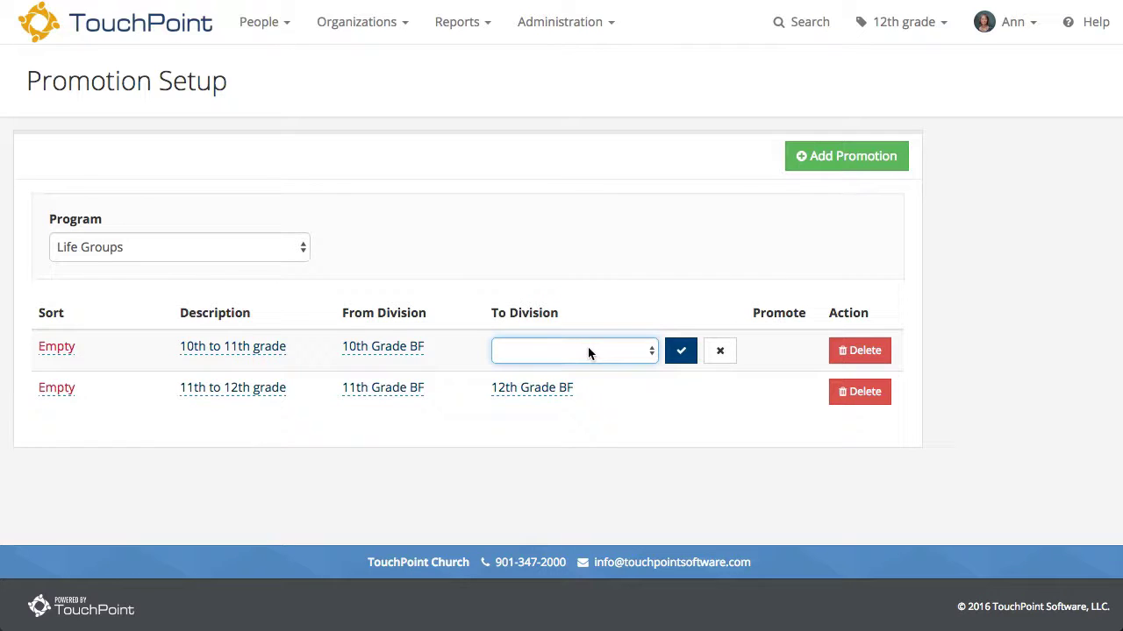
pyautogui.press('1')
pyautogui.press('Down')
pyautogui.press('Down')
pyautogui.click(681, 351)
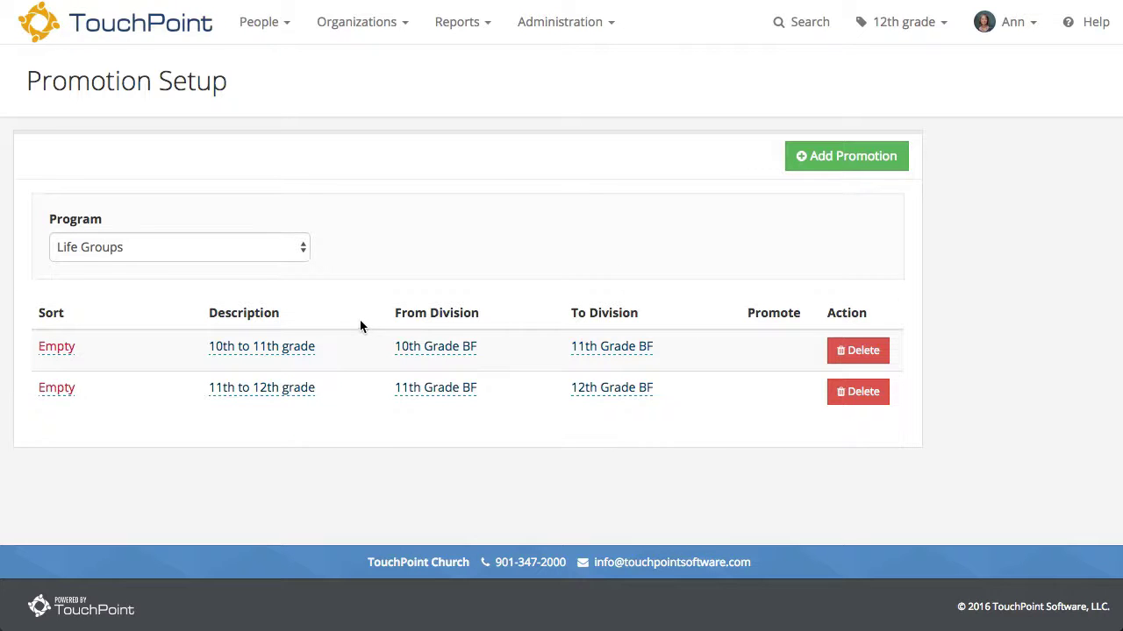
# - Add seven blank promotion rows to the promotion list
pyautogui.click(838, 155)
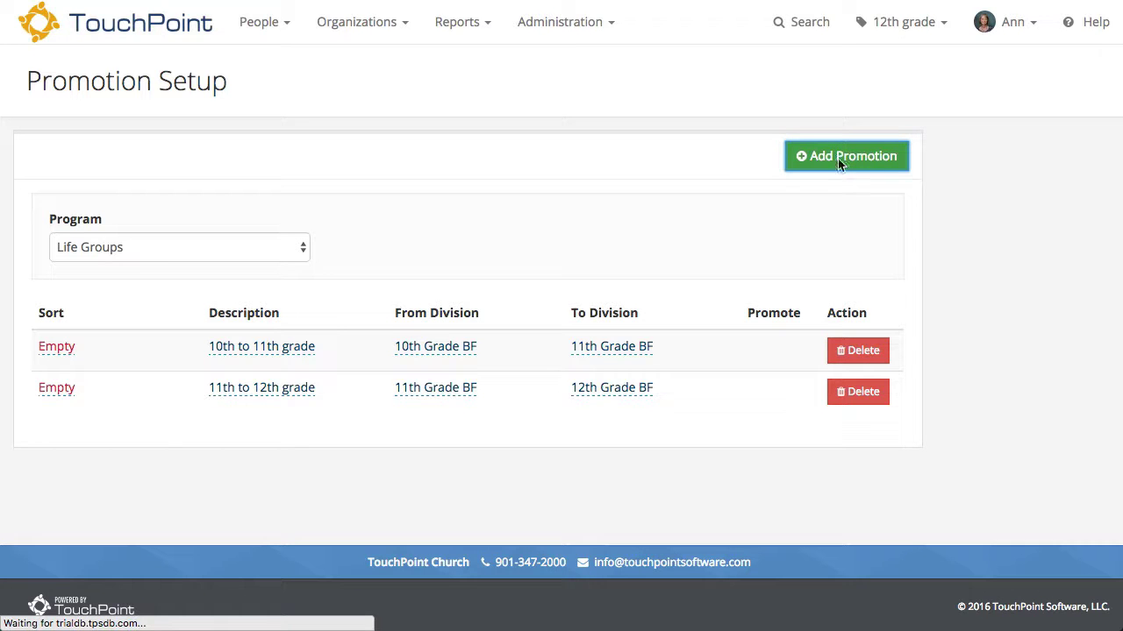
pyautogui.click(840, 157)
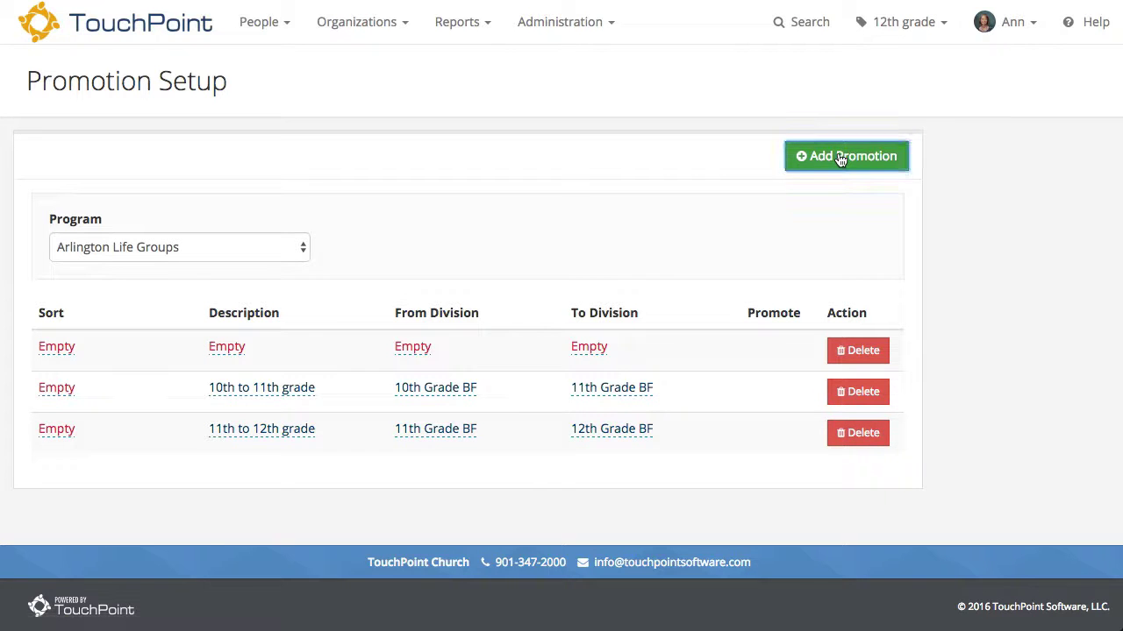
pyautogui.click(841, 158)
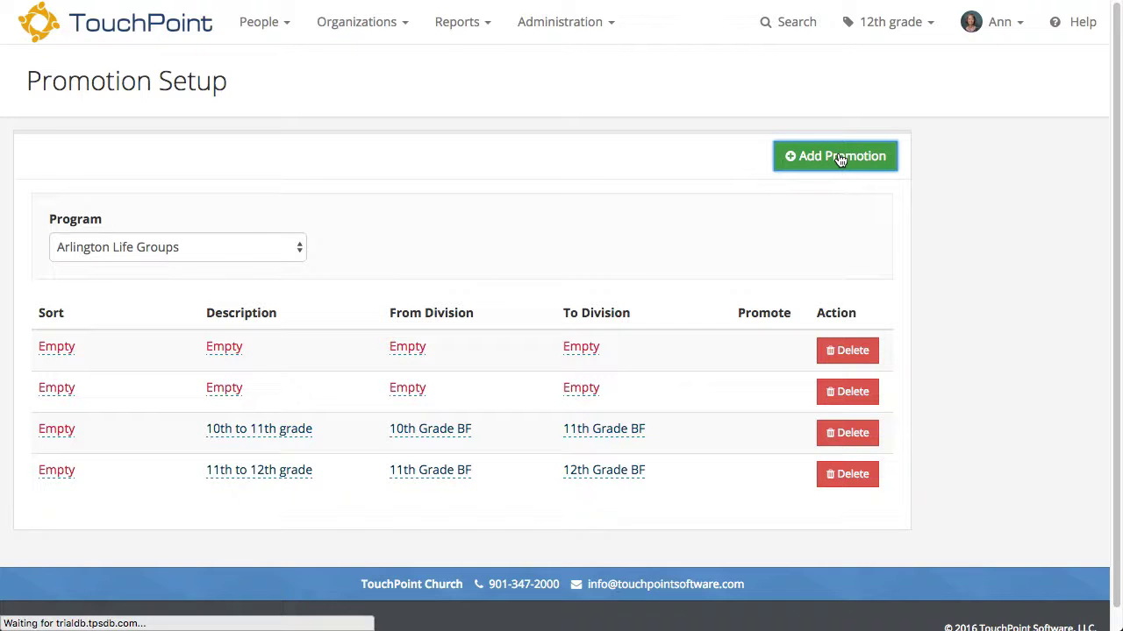
pyautogui.click(841, 158)
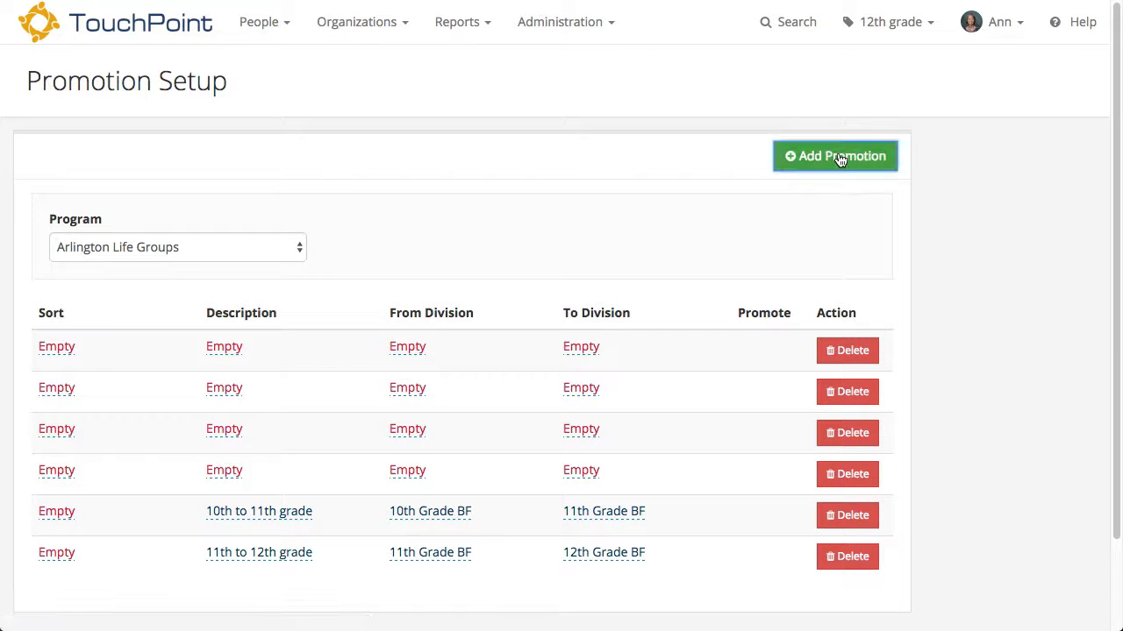
pyautogui.click(840, 158)
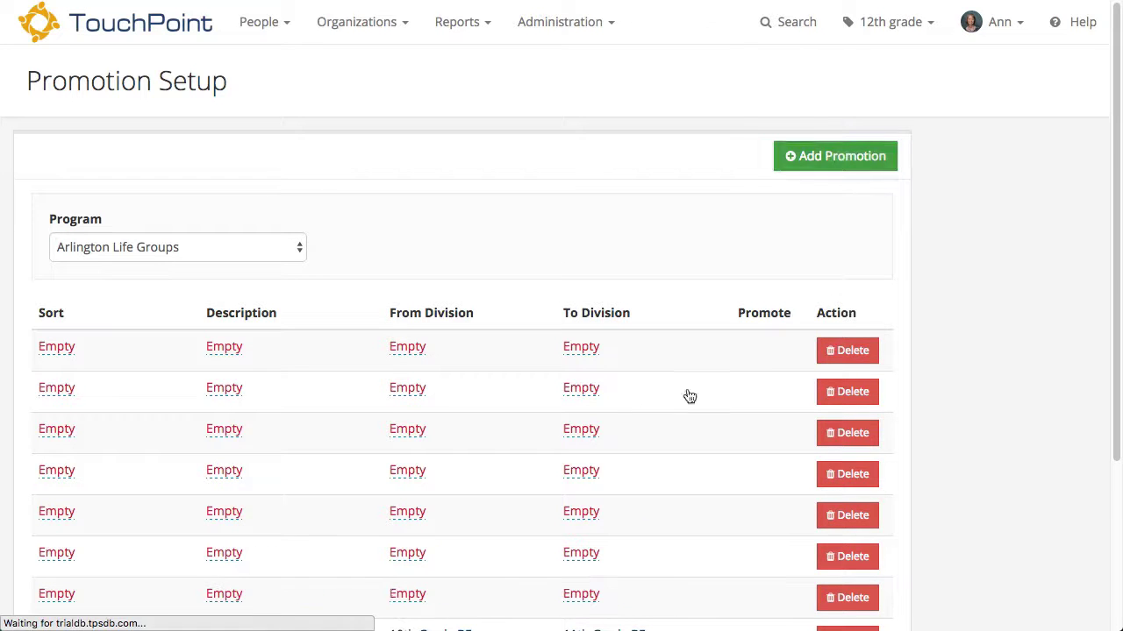
# - Describe the two lowest blank promotions as "9th to 10th grade" and "8th to 9th grade", and open the next blank description
pyautogui.scroll(-5, 634, 409)
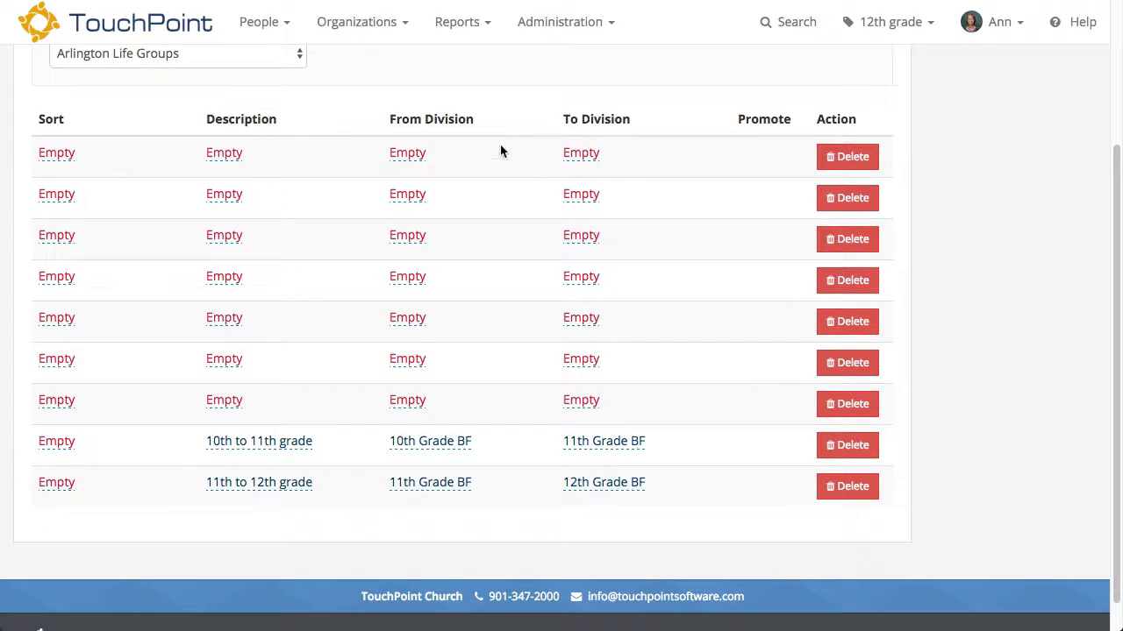
pyautogui.click(218, 408)
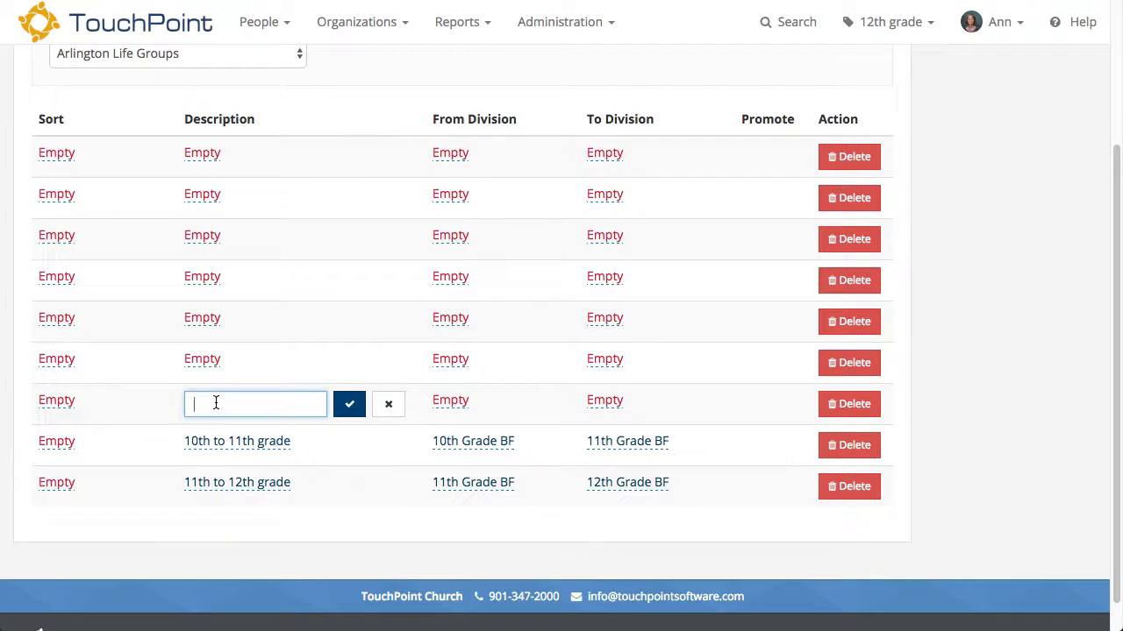
pyautogui.write('9th to 10th grade')
pyautogui.press('Return')
pyautogui.click(230, 358)
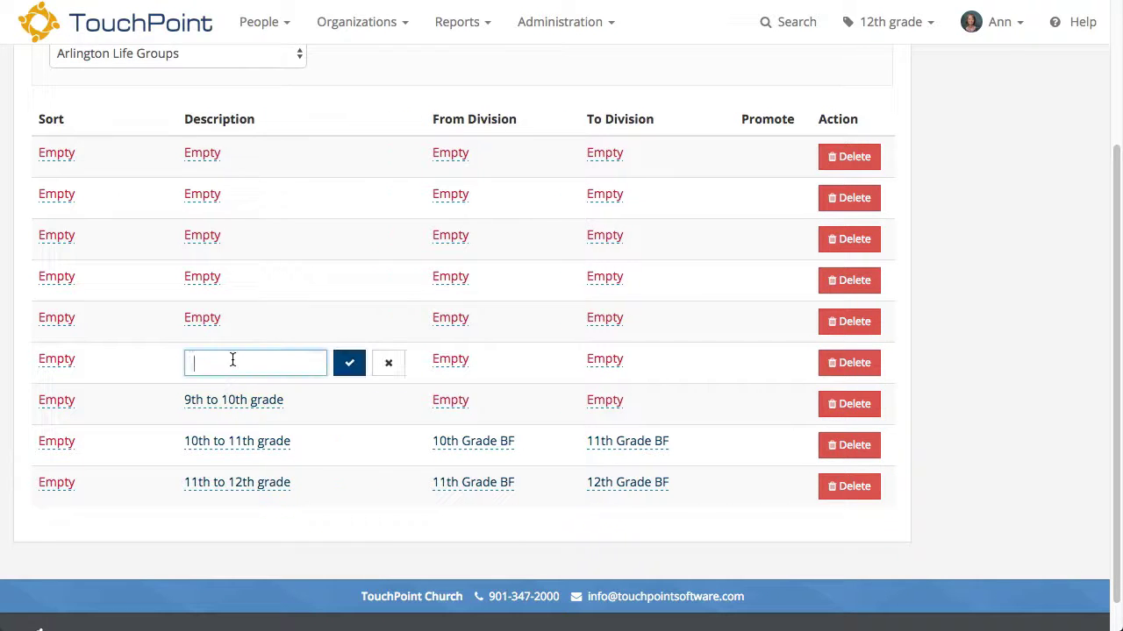
pyautogui.write('8th to 9th grade')
pyautogui.press('Return')
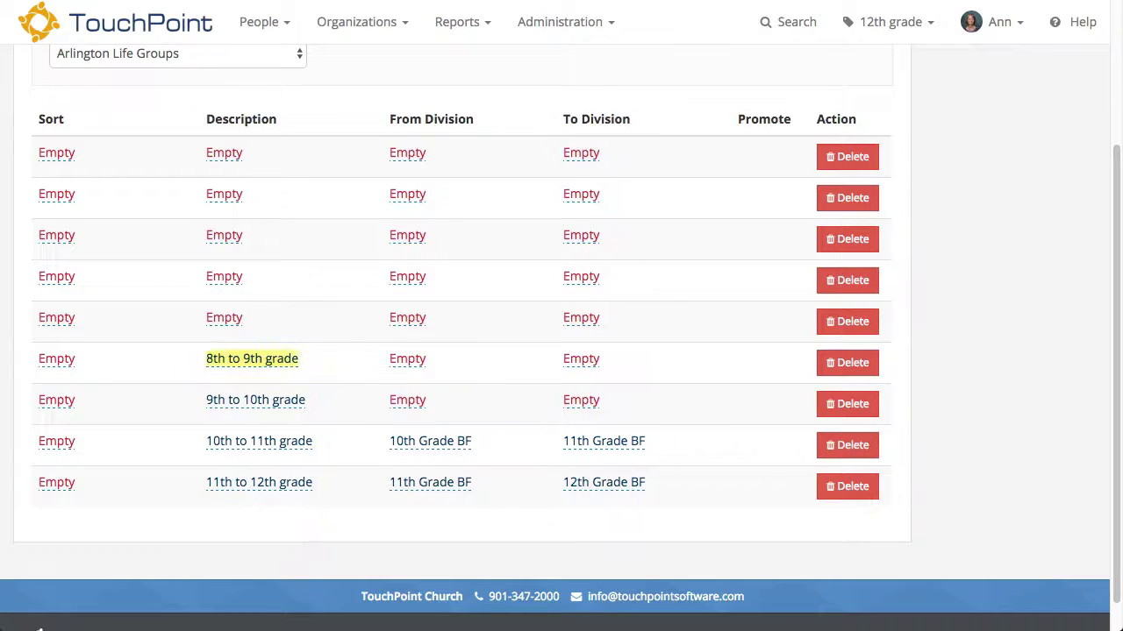
pyautogui.click(225, 320)
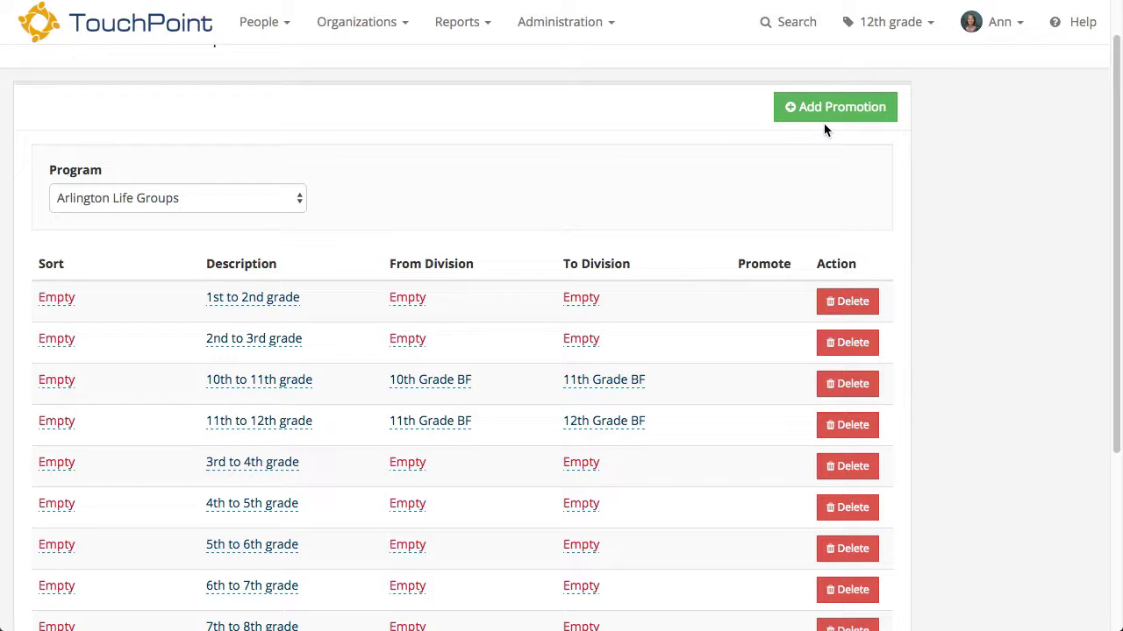
# - Set the sort value of the "11th to 12th grade" promotion to 01
pyautogui.scroll(-2, 719, 141)
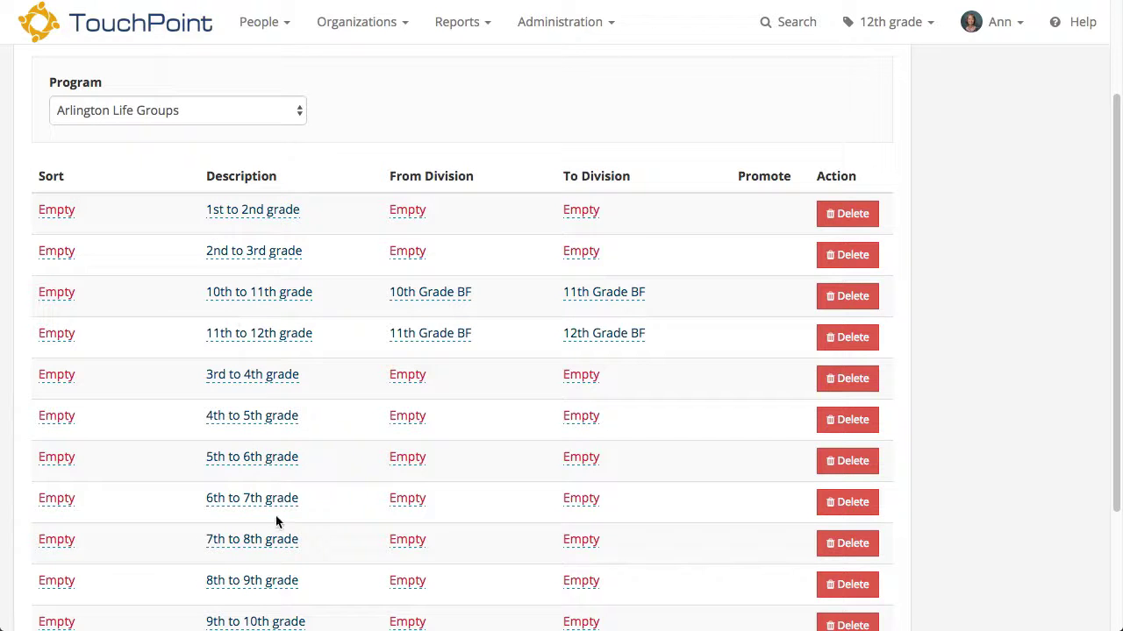
pyautogui.click(55, 334)
pyautogui.write('1')
pyautogui.press('Return')
pyautogui.click(42, 338)
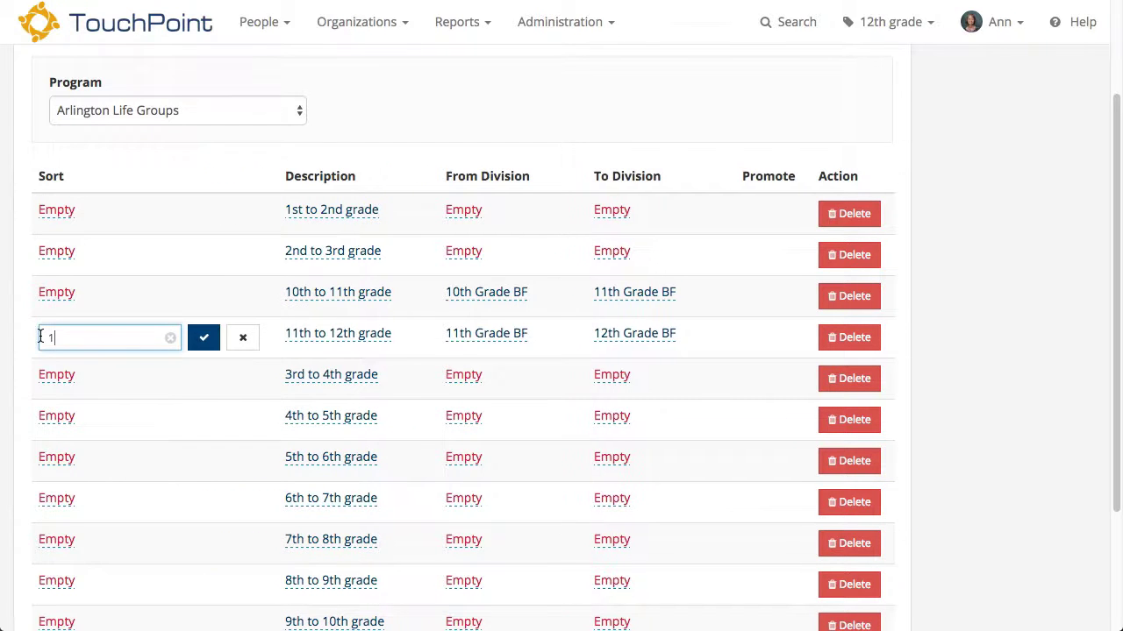
pyautogui.press('BackSpace')
pyautogui.write('01')
pyautogui.press('Return')
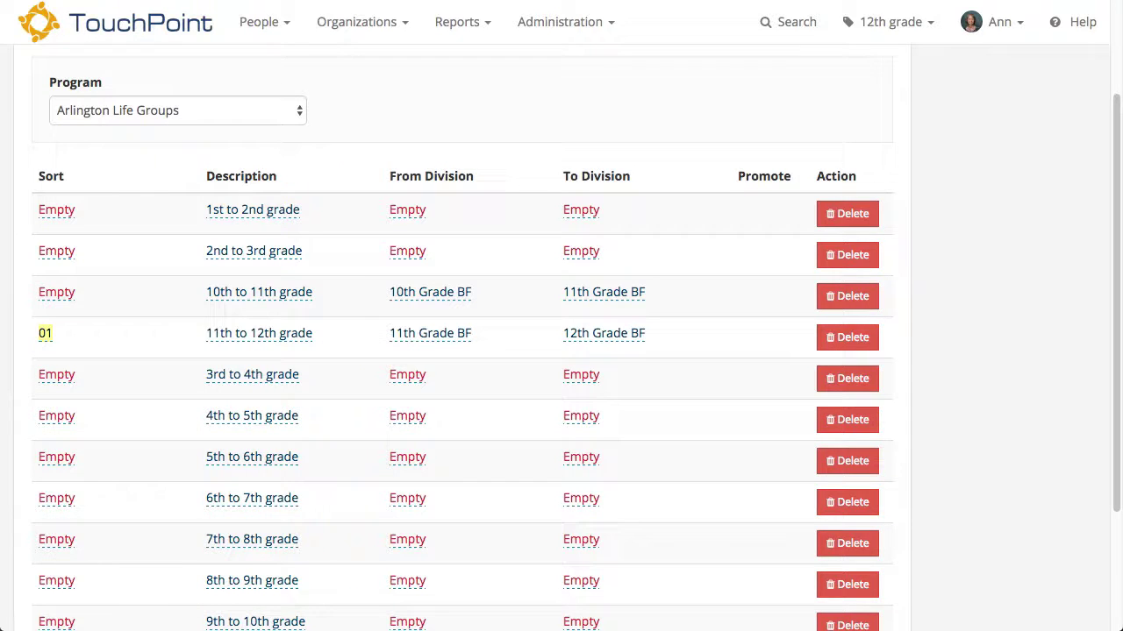
# - Set the sort value to 02 for the "10th to 11th grade" promotion and 03 for "9th to 10th grade"
pyautogui.click(53, 296)
pyautogui.write('02')
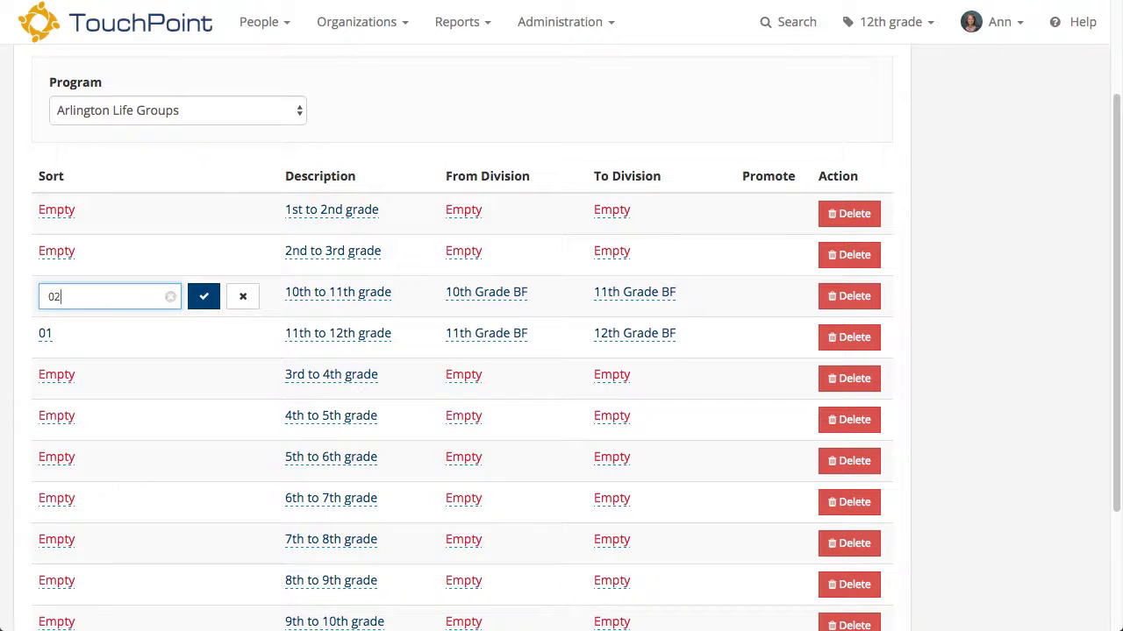
pyautogui.press('Return')
pyautogui.scroll(-4, 101, 424)
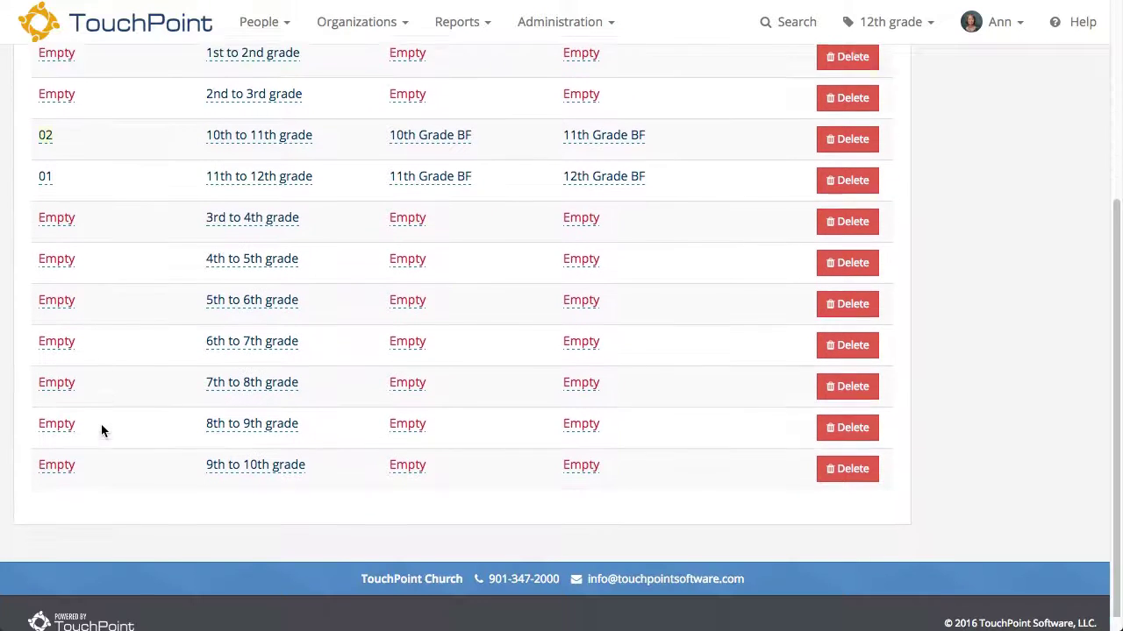
pyautogui.click(42, 452)
pyautogui.write('03')
pyautogui.press('Return')
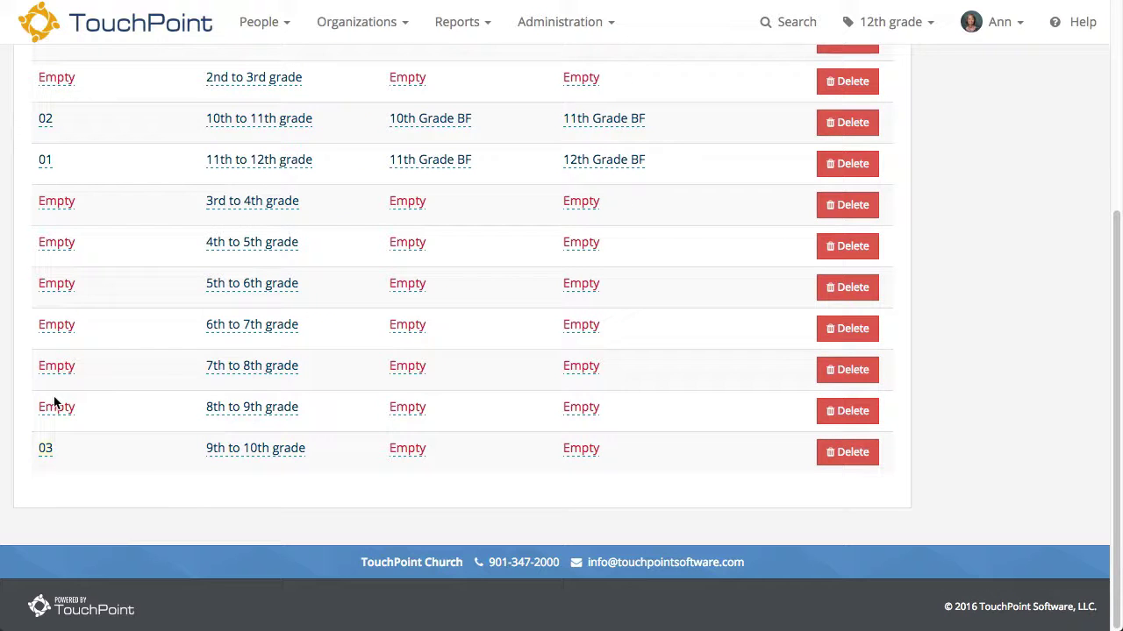
# - Set the sort value to 04 for the "8th to 9th grade" promotion and 05 for "7th to 8th grade"
pyautogui.click(51, 408)
pyautogui.write('04')
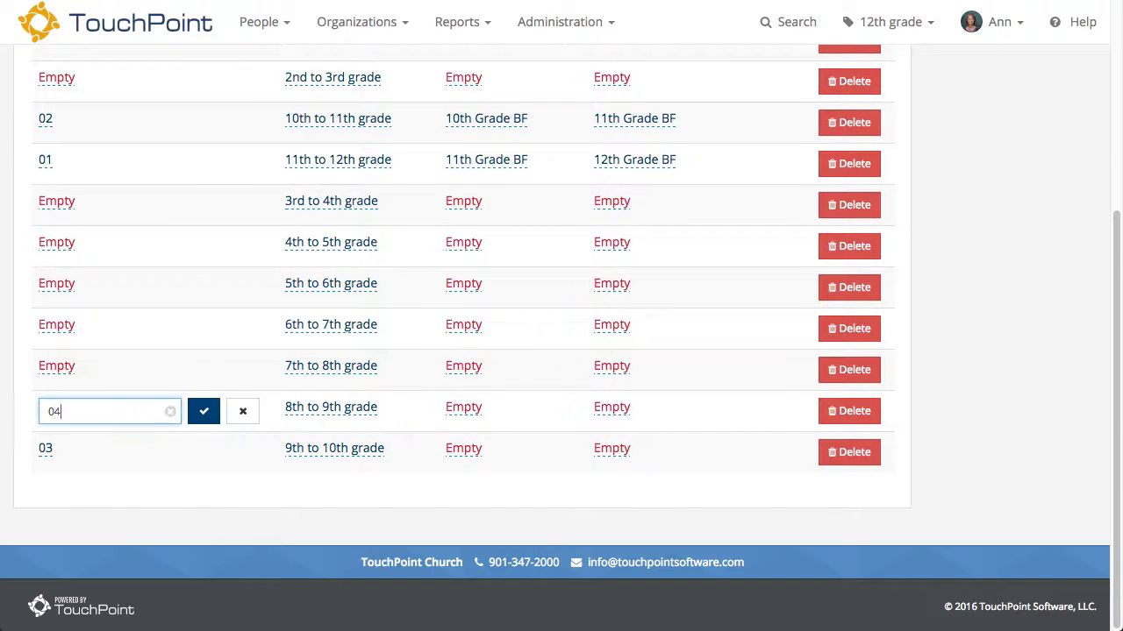
pyautogui.press('Return')
pyautogui.click(59, 366)
pyautogui.write('05')
pyautogui.press('Return')
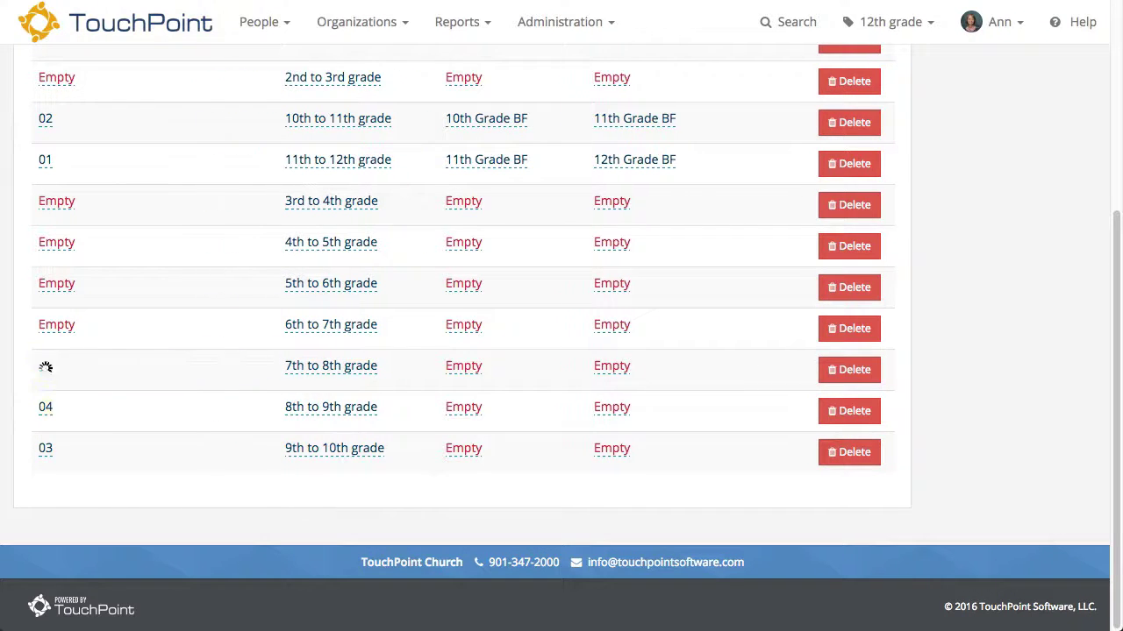
# - Set the sort value to 06 for the "6th to 7th grade" promotion and 07 for "5th to 6th grade"
pyautogui.click(68, 328)
pyautogui.write('06')
pyautogui.press('Return')
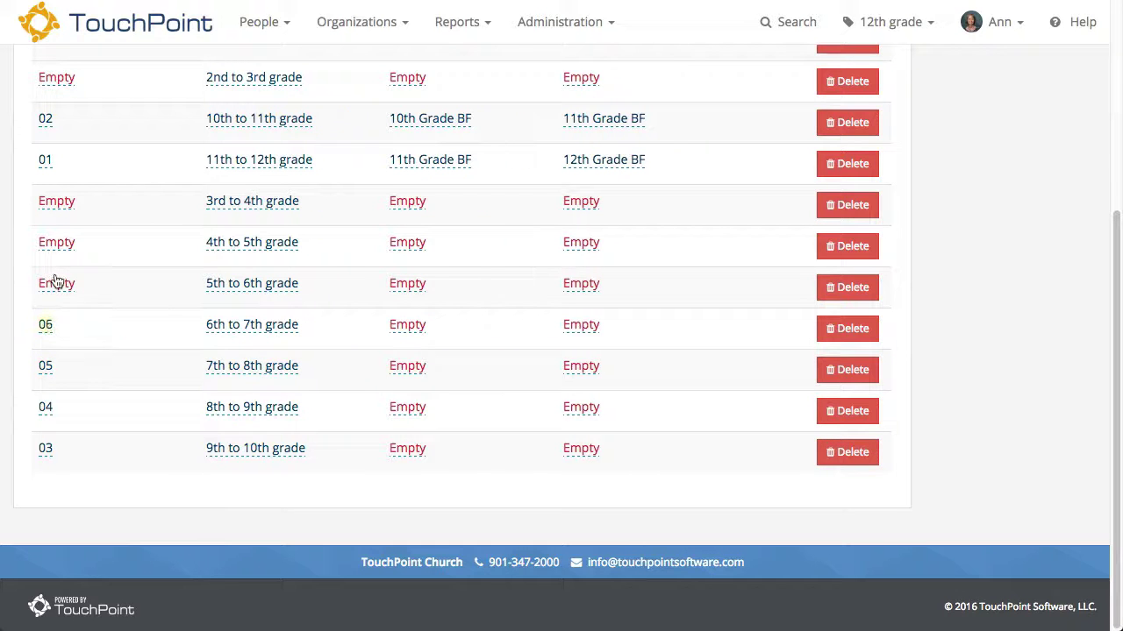
pyautogui.click(55, 285)
pyautogui.write('07')
pyautogui.press('Return')
# - Set the sort value to 08 for the "4th to 5th grade" promotion and 09 for "3rd to 4th grade"
pyautogui.click(52, 242)
pyautogui.write('08')
pyautogui.press('Return')
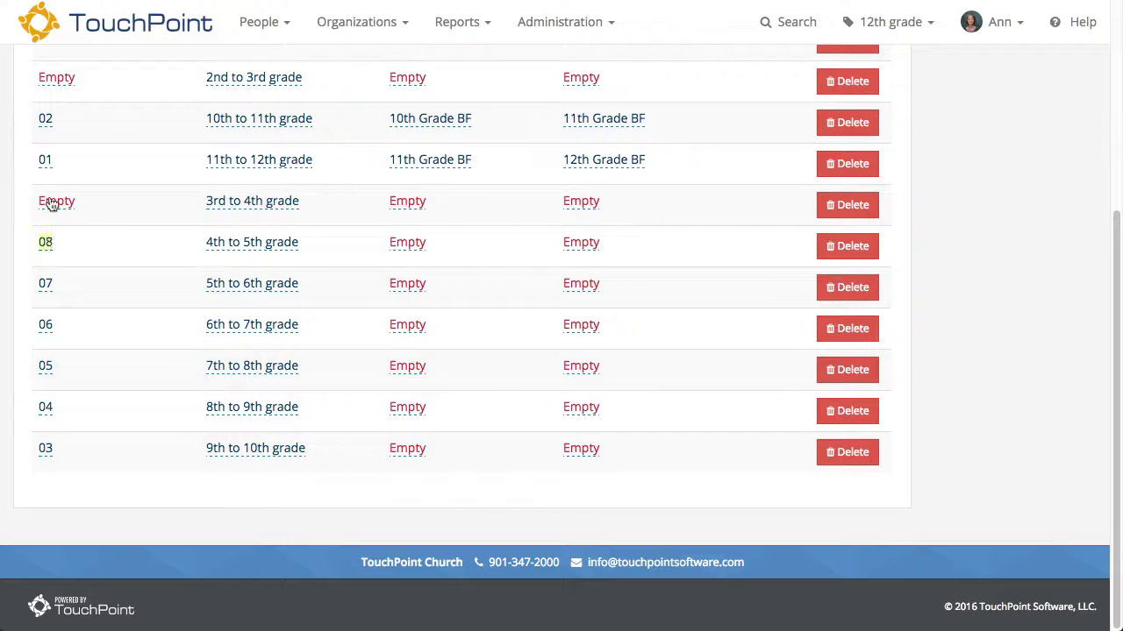
pyautogui.click(51, 202)
pyautogui.write('09')
pyautogui.press('Return')
# - Set the sort value to 10 for the "2nd to 3rd grade" promotion and 11 for "1st to 2nd grade"
pyautogui.scroll(3, 233, 216)
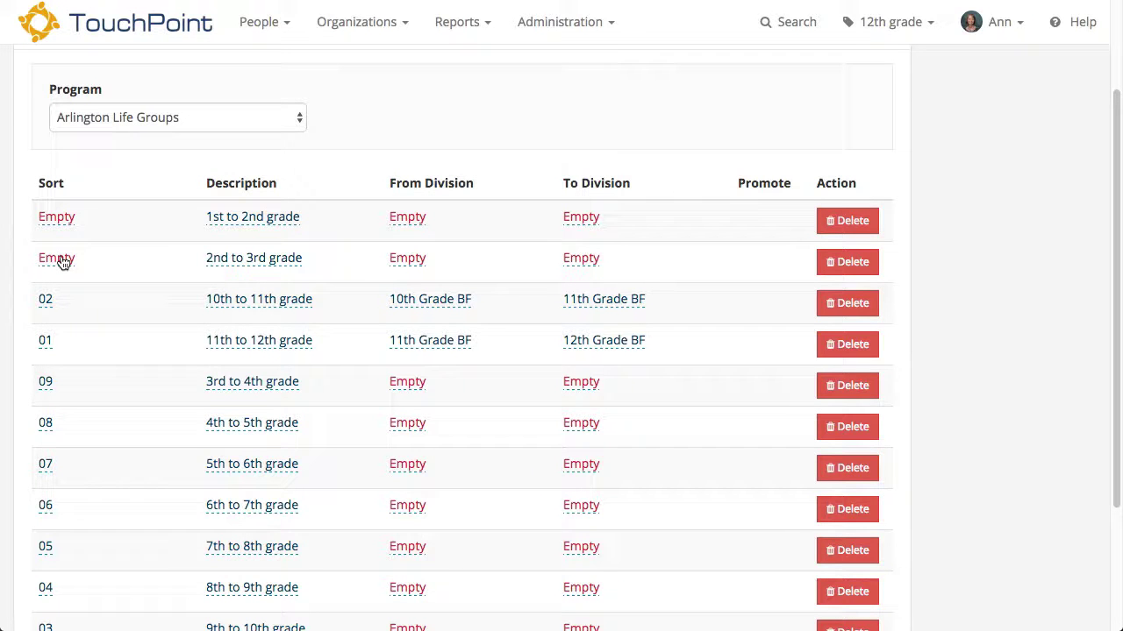
pyautogui.click(63, 262)
pyautogui.write('10')
pyautogui.press('Return')
pyautogui.click(59, 224)
pyautogui.write('11')
pyautogui.press('Return')
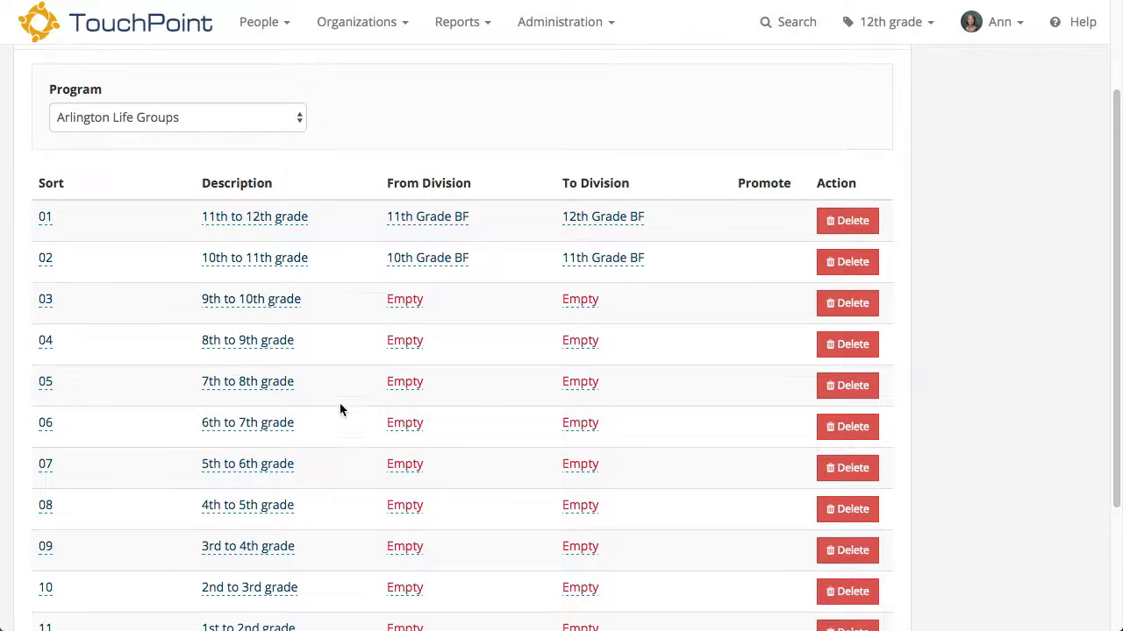
# - Review the sorted promotion list and switch the program from Arlington Life Groups to Life Groups
pyautogui.scroll(-2, 347, 420)
pyautogui.scroll(-3, 347, 417)
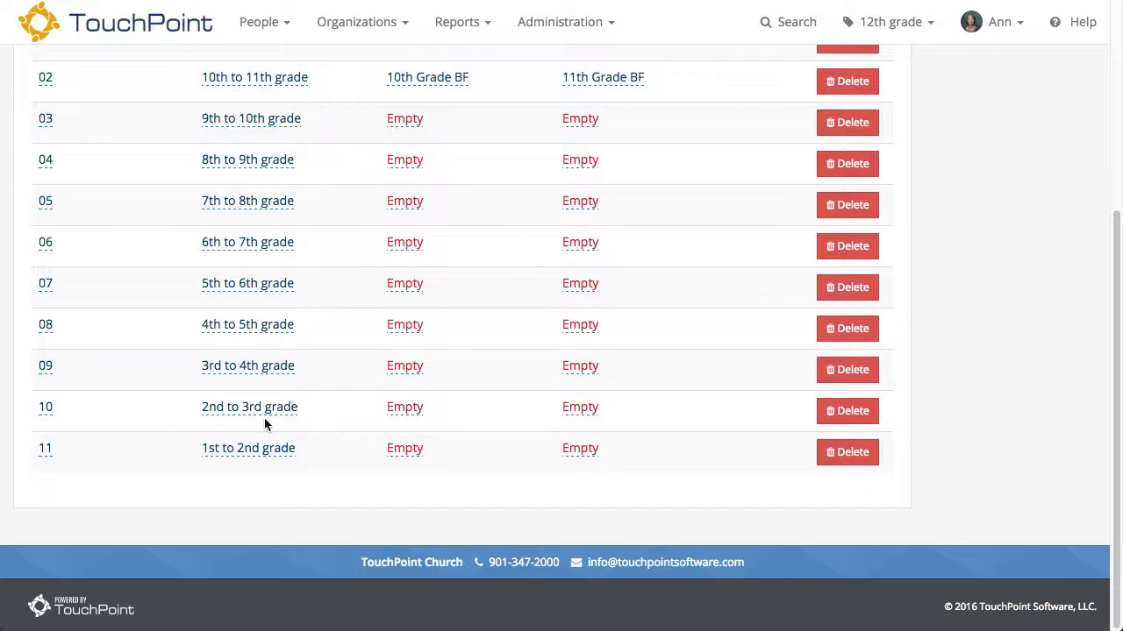
pyautogui.scroll(2, 267, 420)
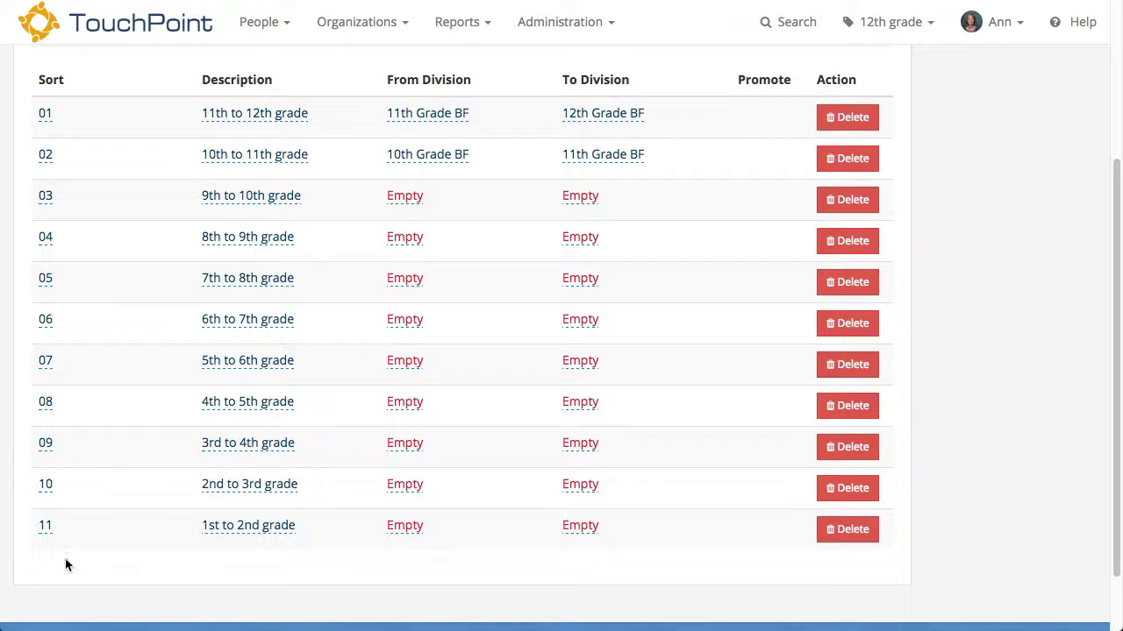
pyautogui.scroll(2, 66, 566)
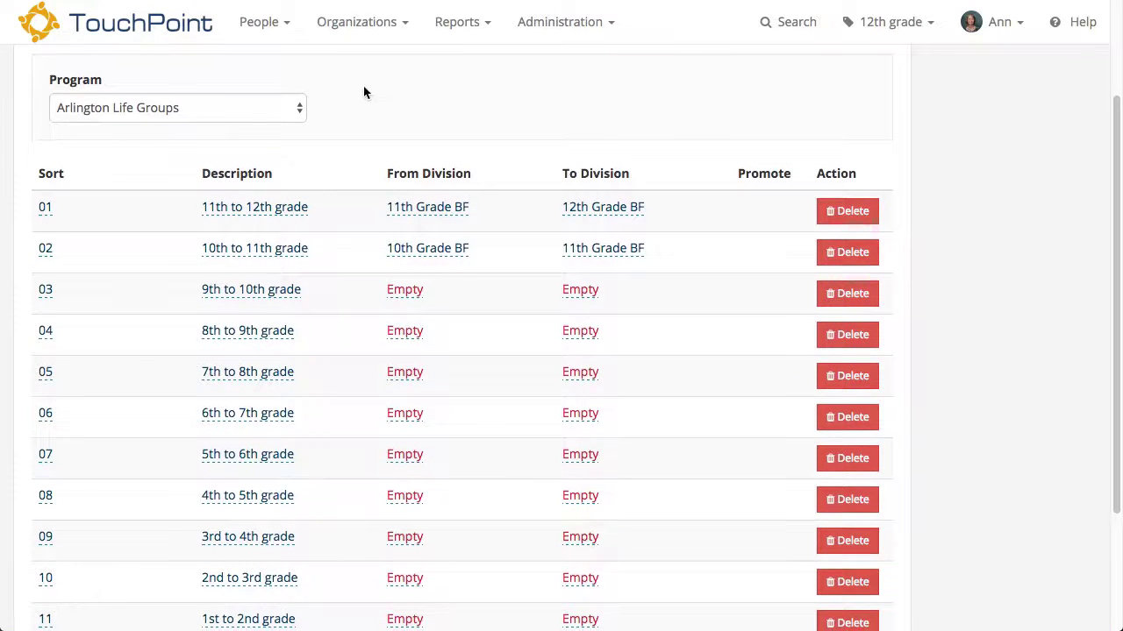
pyautogui.click(295, 114)
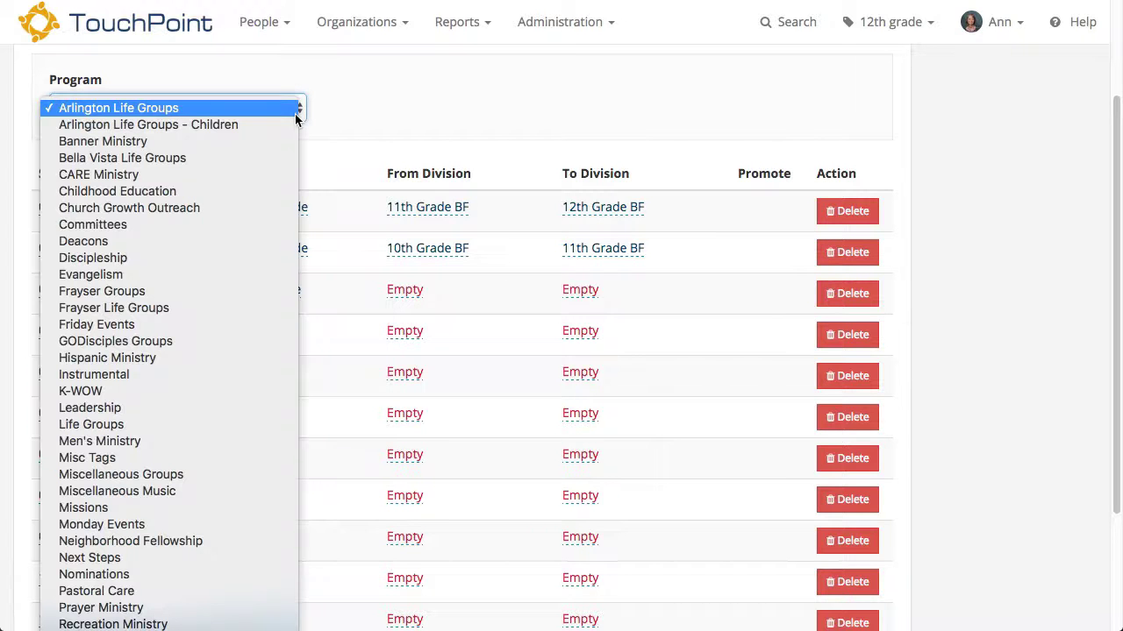
pyautogui.press('l')
pyautogui.press('i')
pyautogui.press('Return')
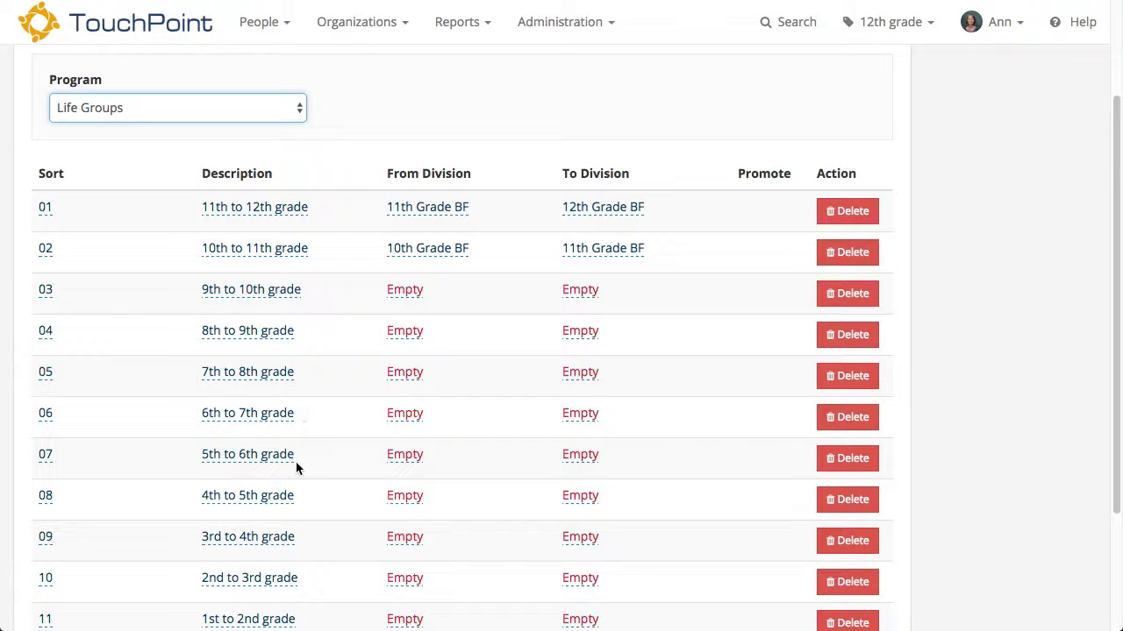
# - Set the "9th to 10th grade" promotion's From Division to 9th Grade BF and To Division to 10th Grade BF
pyautogui.scroll(-3, 296, 463)
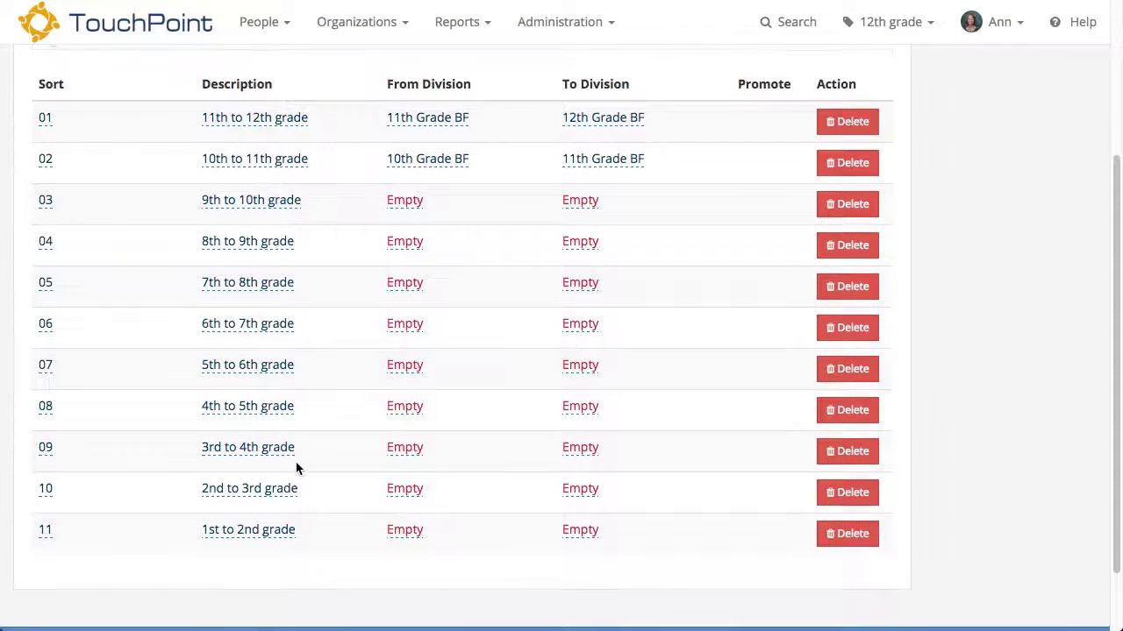
pyautogui.scroll(2, 296, 468)
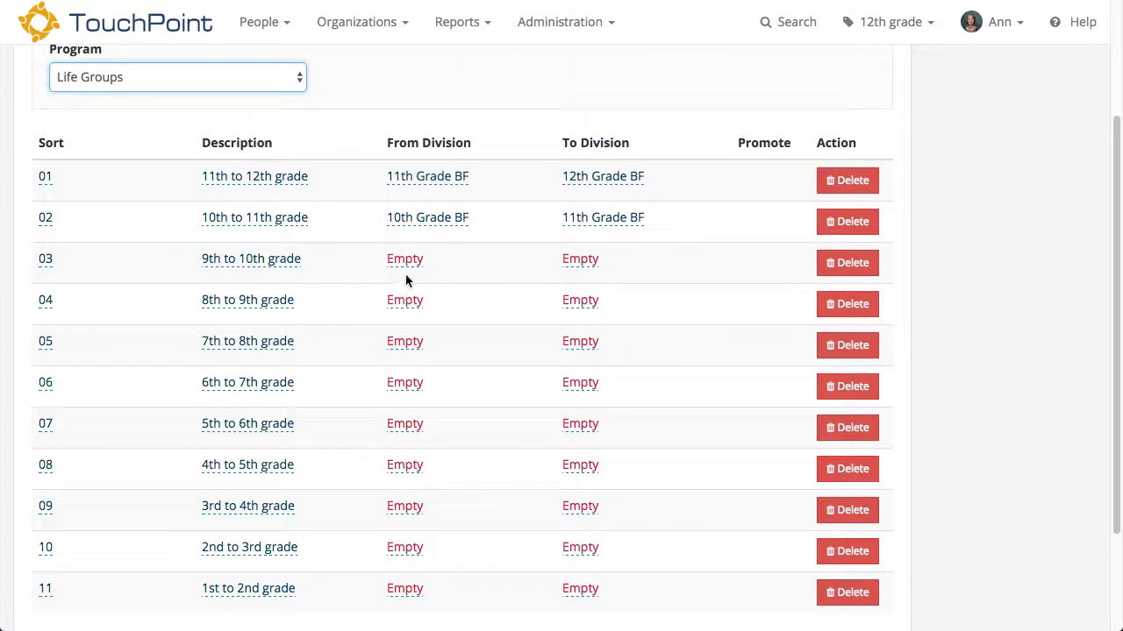
pyautogui.click(405, 260)
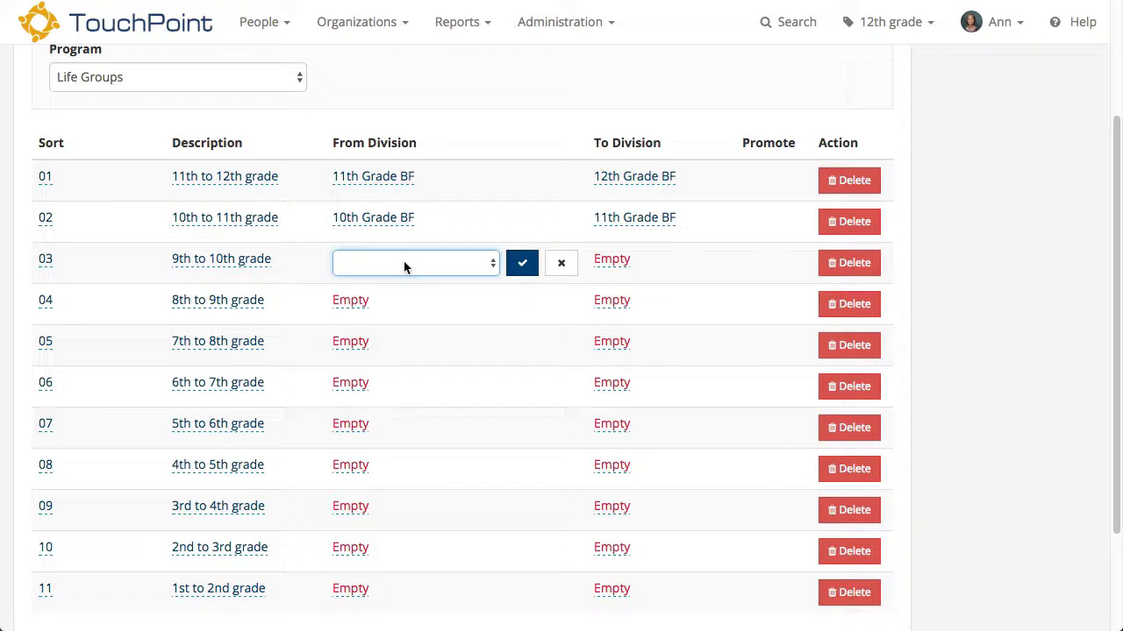
pyautogui.press('9')
pyautogui.click(531, 263)
pyautogui.click(578, 262)
pyautogui.press('1')
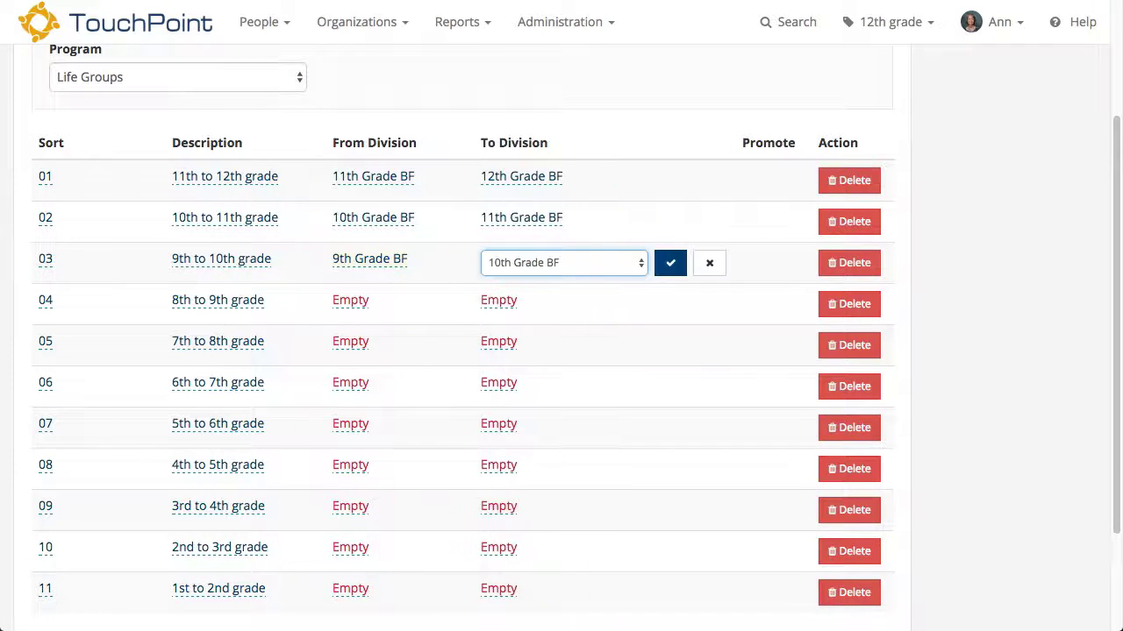
pyautogui.press('Return')
# - Set the "8th to 9th grade" promotion's From Division to 8th Grade BF and To Division to 9th Grade BF
pyautogui.click(401, 301)
pyautogui.press('8')
pyautogui.press('Return')
pyautogui.click(580, 303)
pyautogui.press('9')
pyautogui.press('Return')
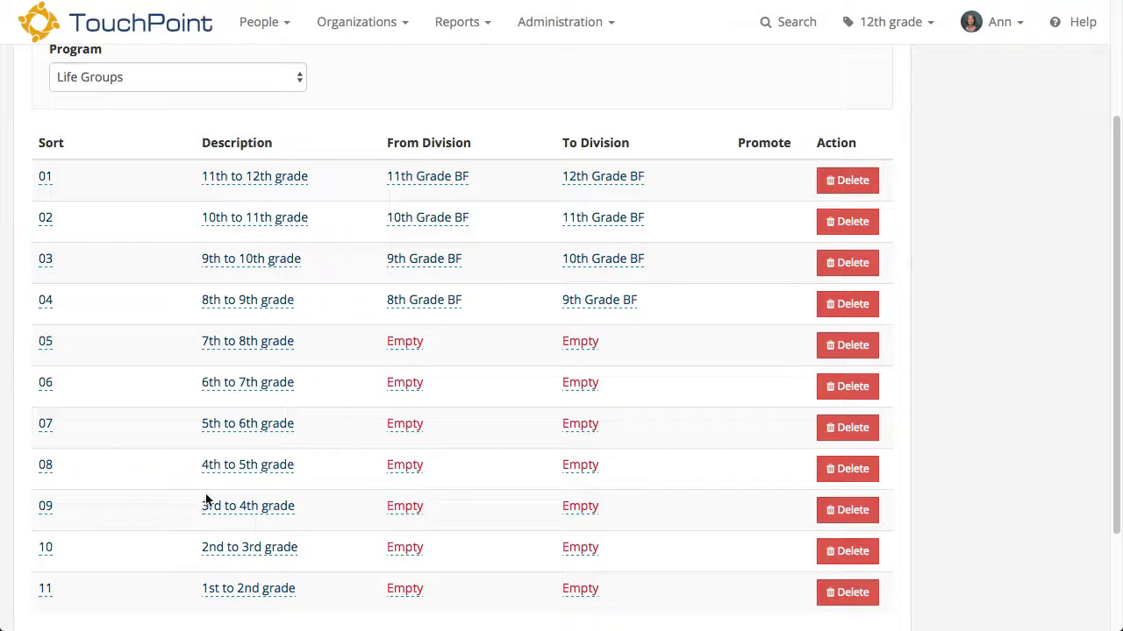
# - Add another promotion with the description "1st to 1st grade"
pyautogui.scroll(-2, 208, 521)
pyautogui.scroll(-1, 207, 521)
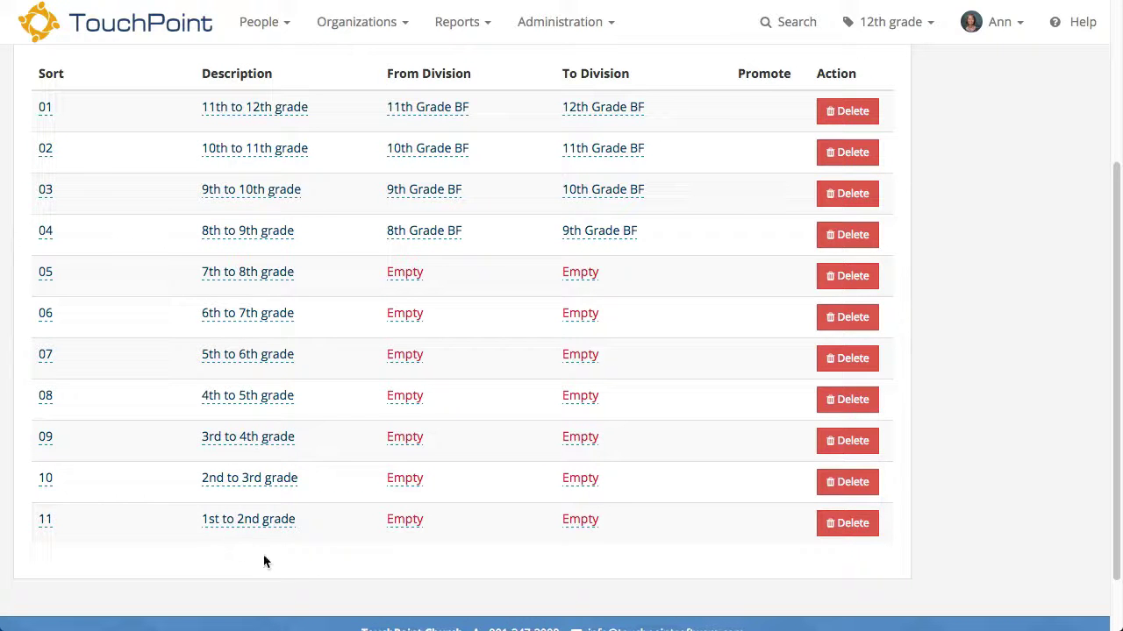
pyautogui.scroll(5, 561, 544)
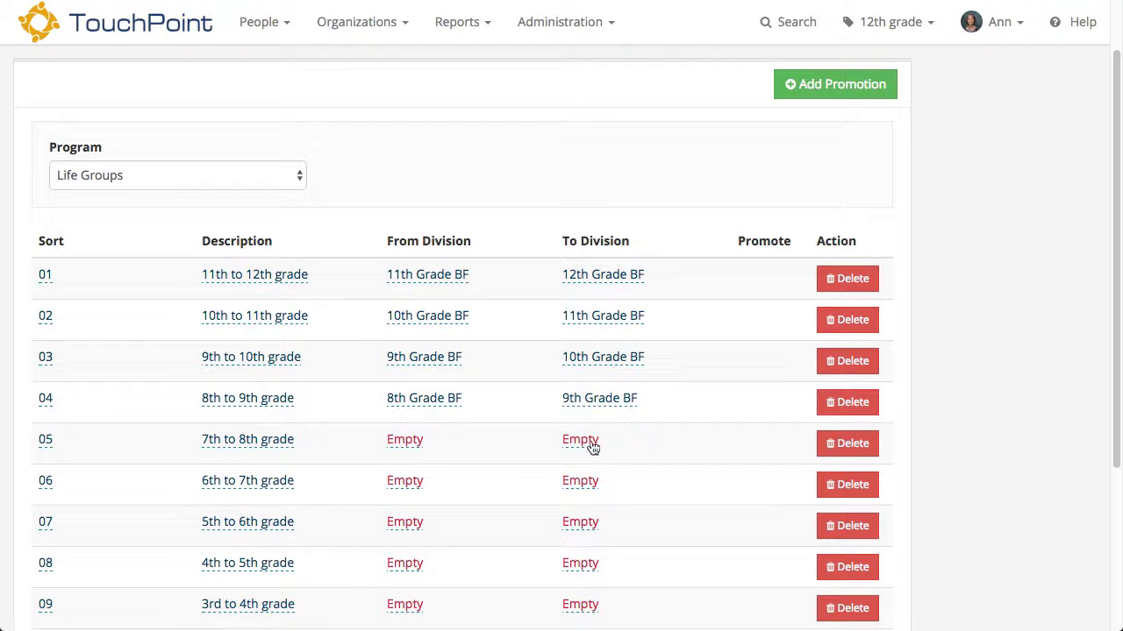
pyautogui.click(834, 86)
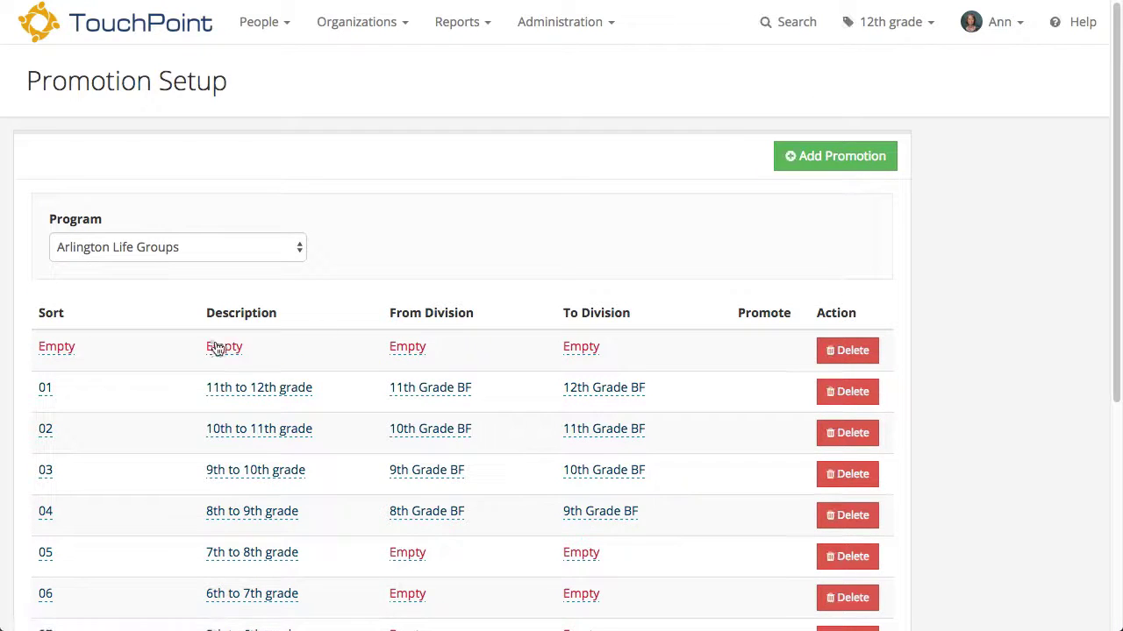
pyautogui.click(222, 347)
pyautogui.write('1st t')
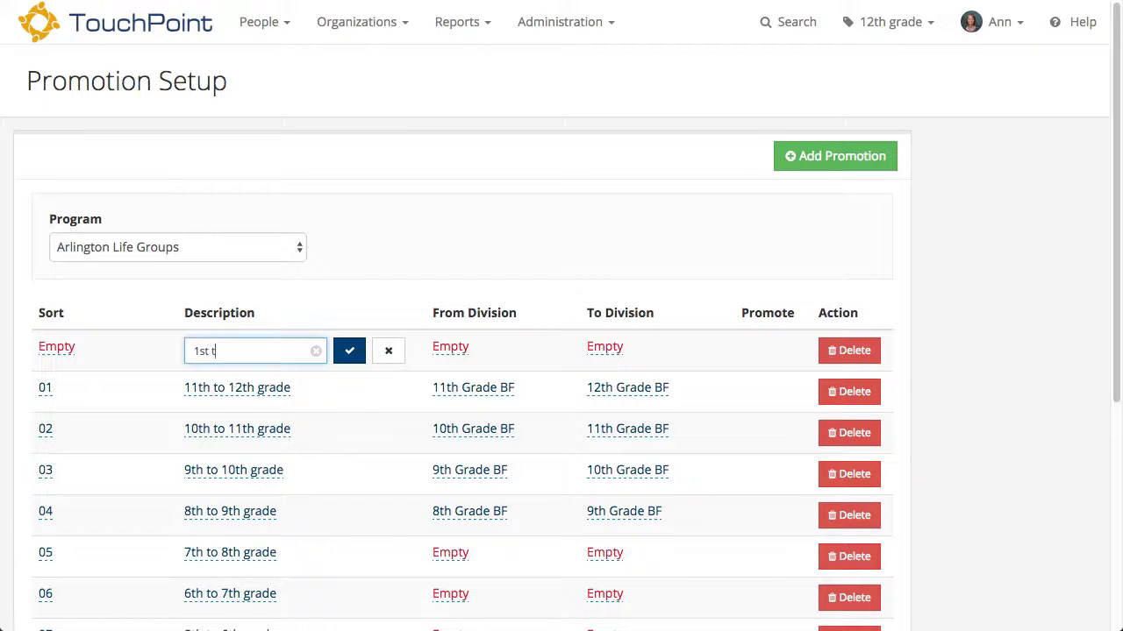
pyautogui.write('o 1st grade')
pyautogui.click(350, 350)
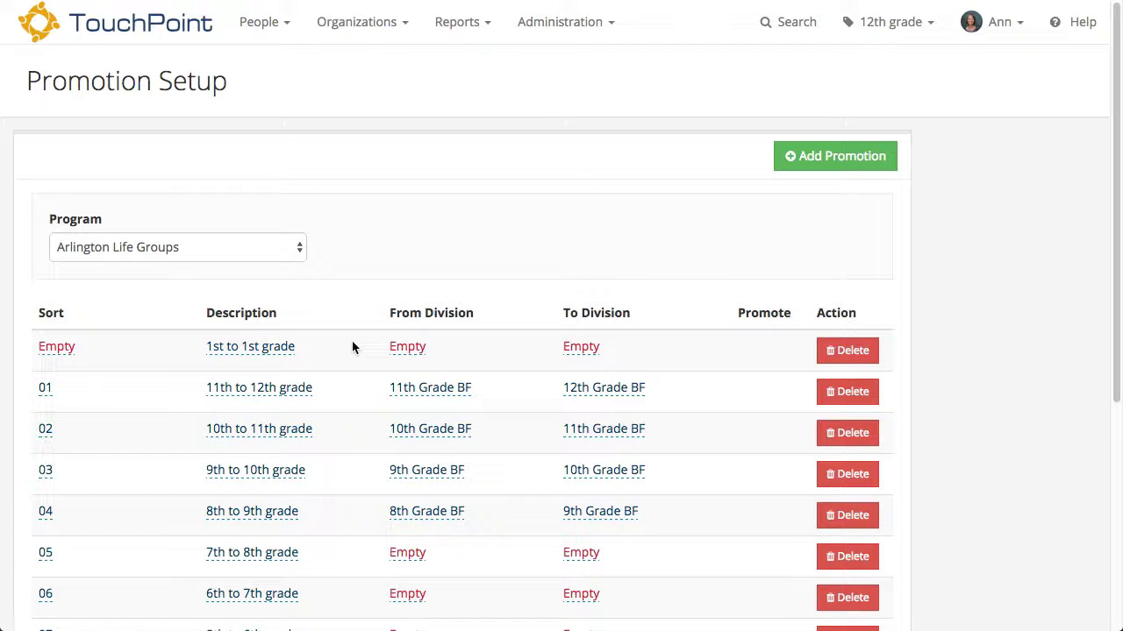
# - Set the program back to Life Groups for choosing the "1st to 1st grade" promotion's From Division
pyautogui.click(401, 350)
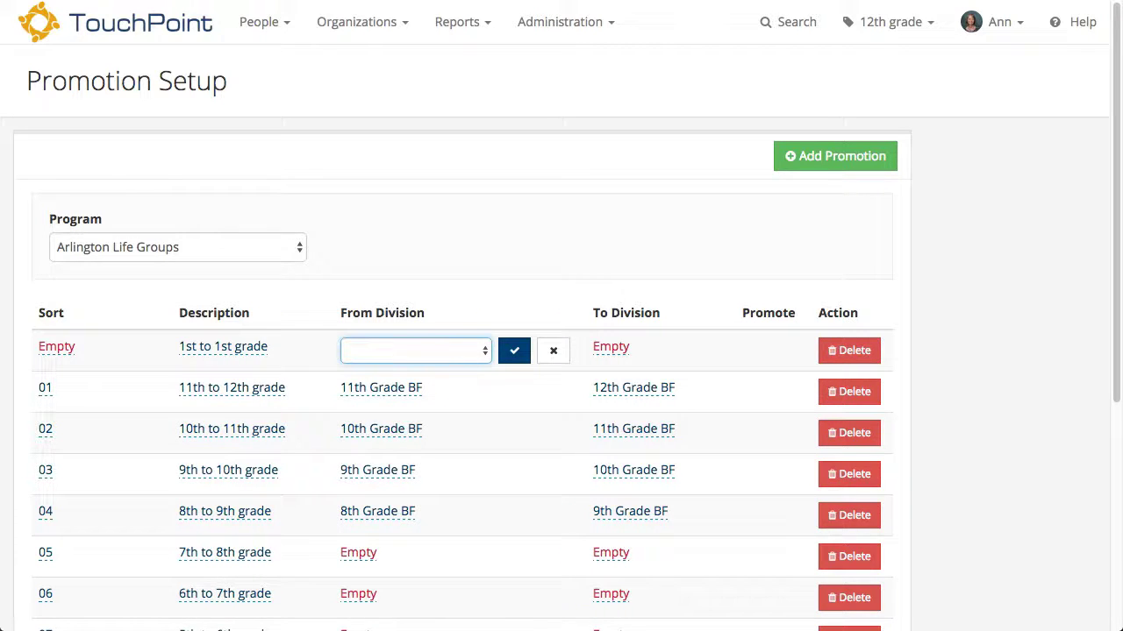
pyautogui.click(177, 246)
pyautogui.press('l')
pyautogui.press('i')
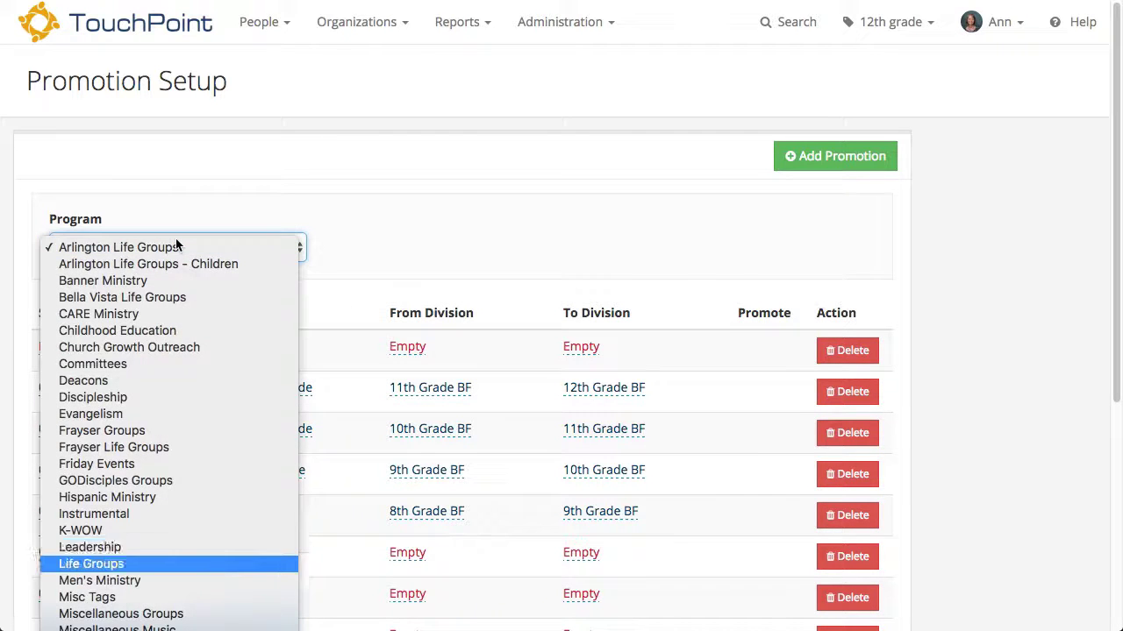
pyautogui.press('Return')
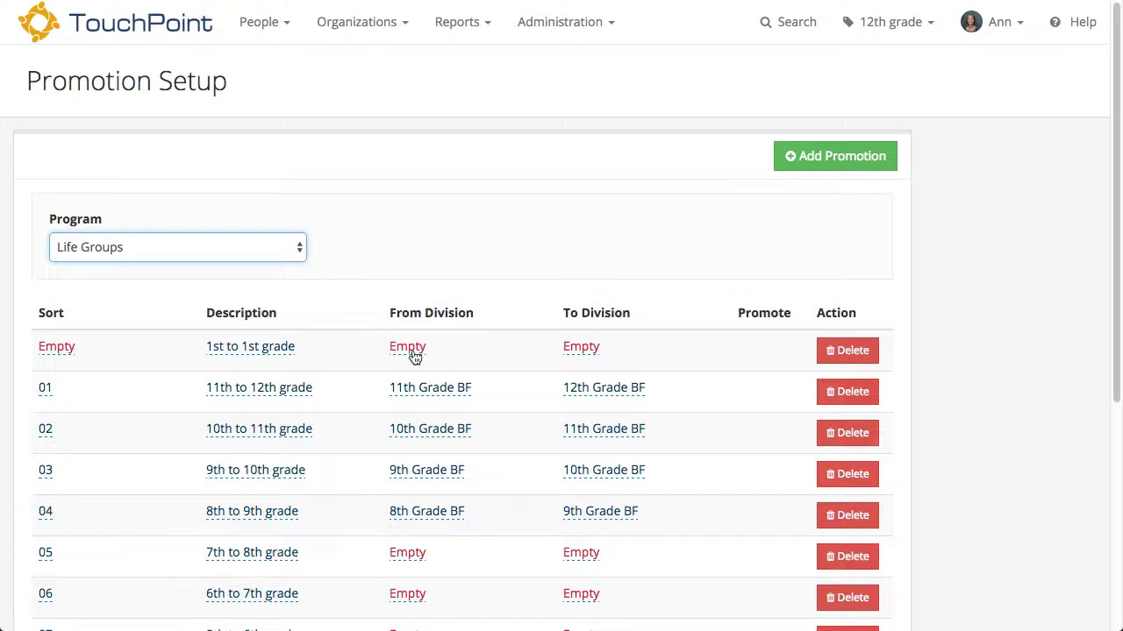
# - Set the "1st to 1st grade" promotion's From Division to 1st Grade BF
pyautogui.click(409, 348)
pyautogui.write('10')
pyautogui.press('Down')
pyautogui.press('Down')
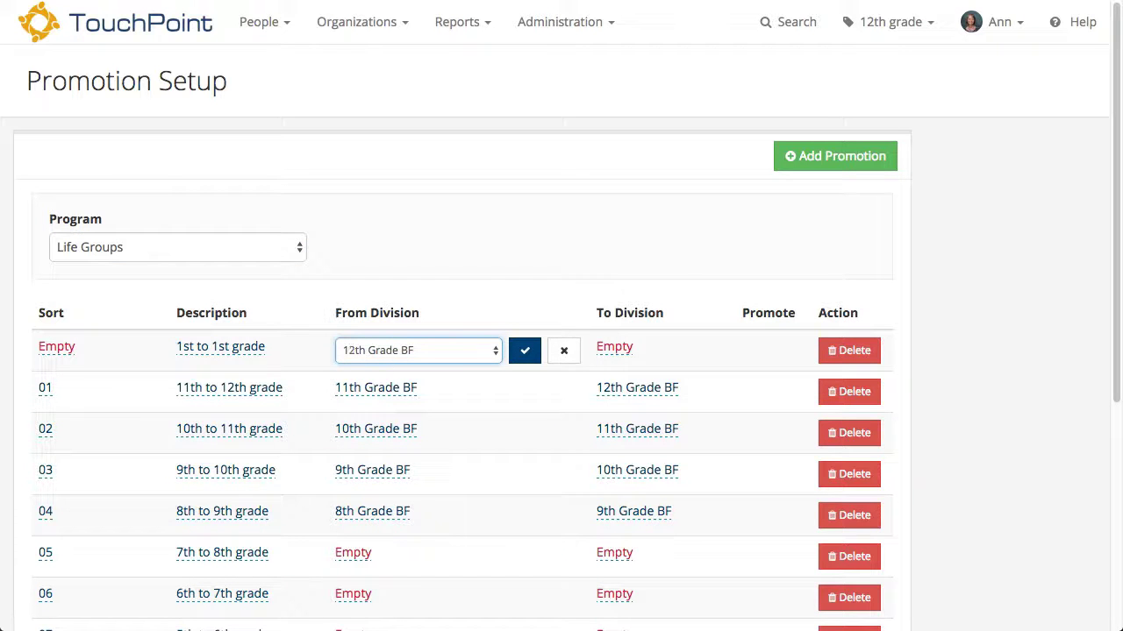
pyautogui.click(488, 350)
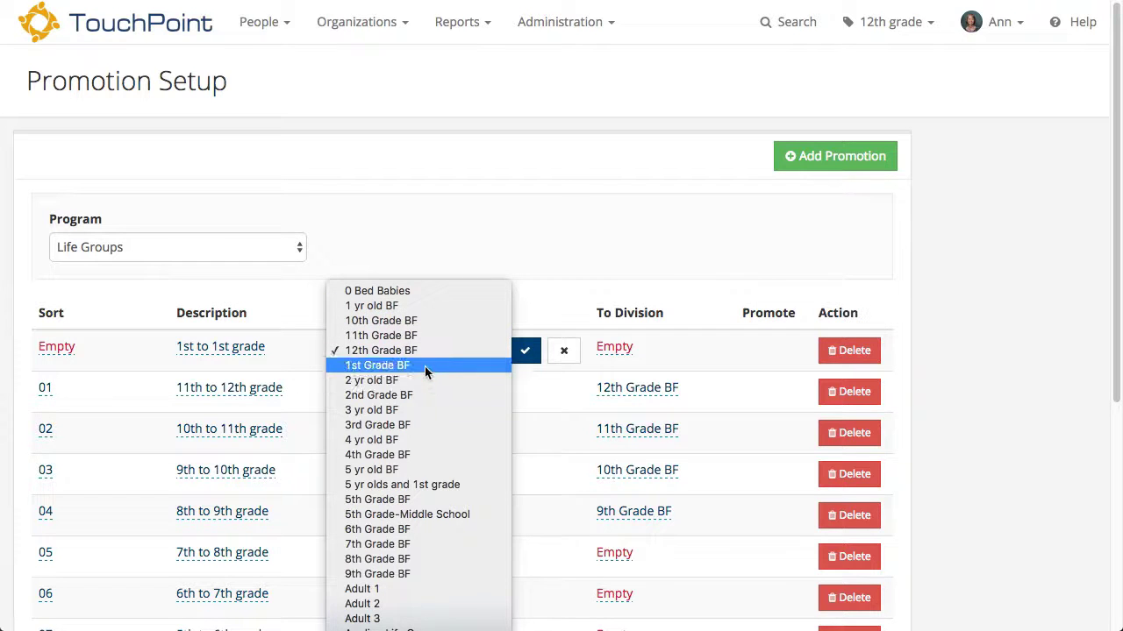
pyautogui.click(424, 366)
pyautogui.click(524, 350)
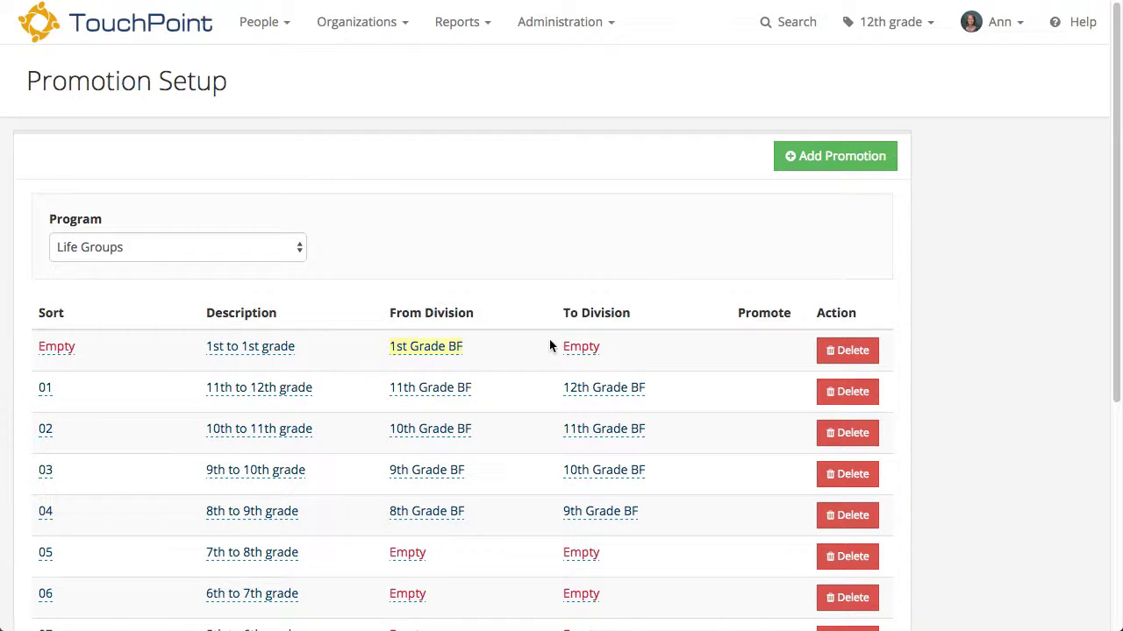
# - Set the "1st to 1st grade" promotion's To Division to 1st Grade BF
pyautogui.click(586, 347)
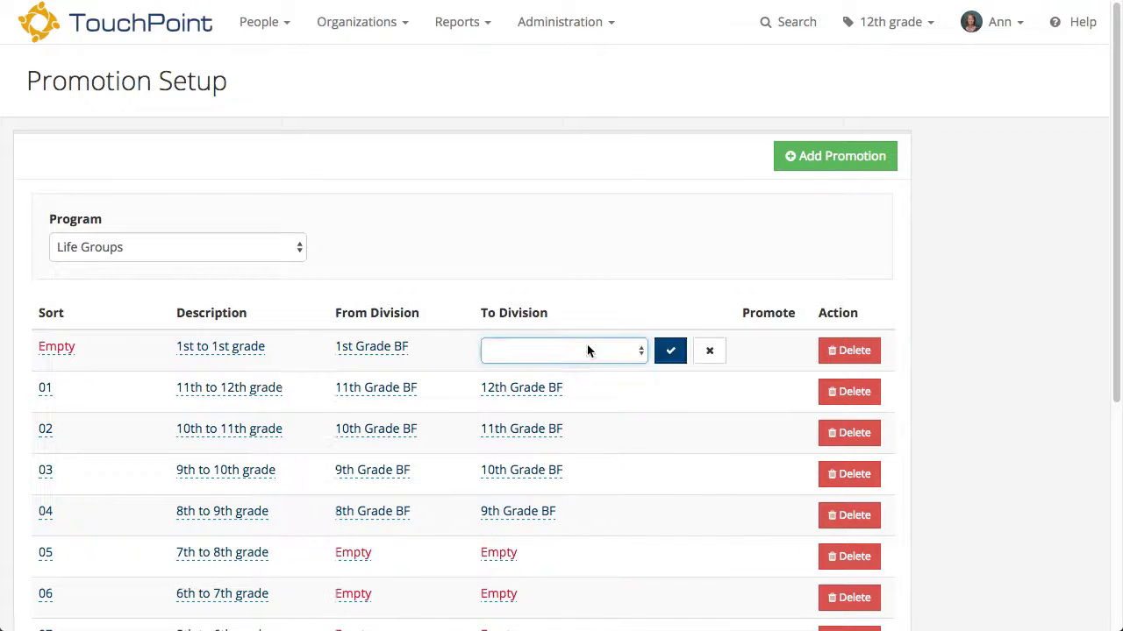
pyautogui.click(643, 353)
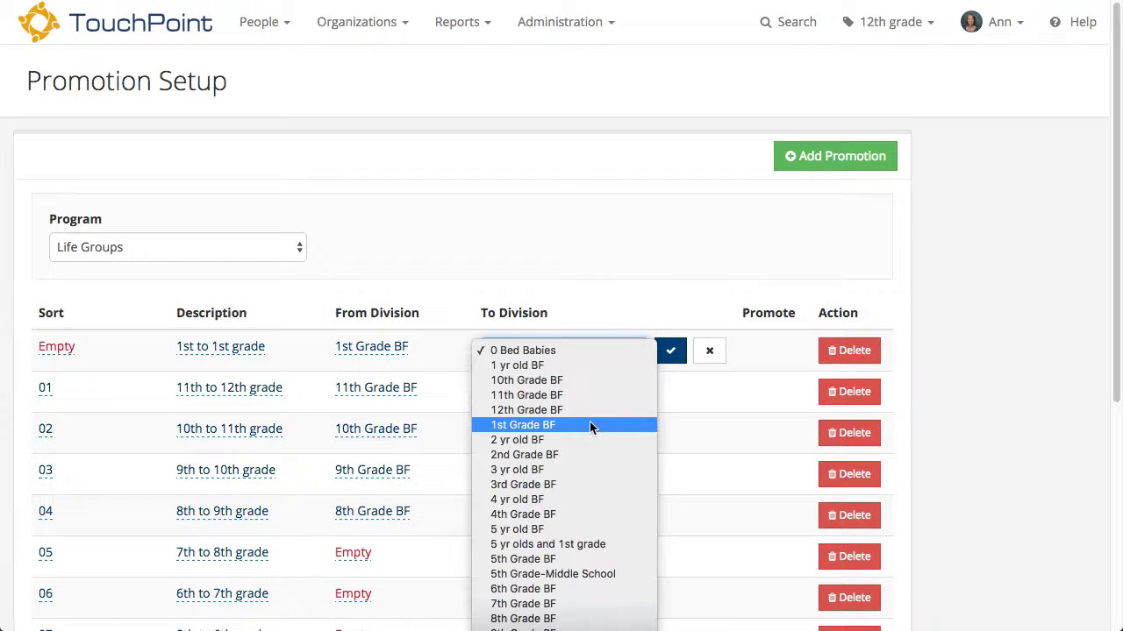
pyautogui.click(589, 425)
pyautogui.click(663, 347)
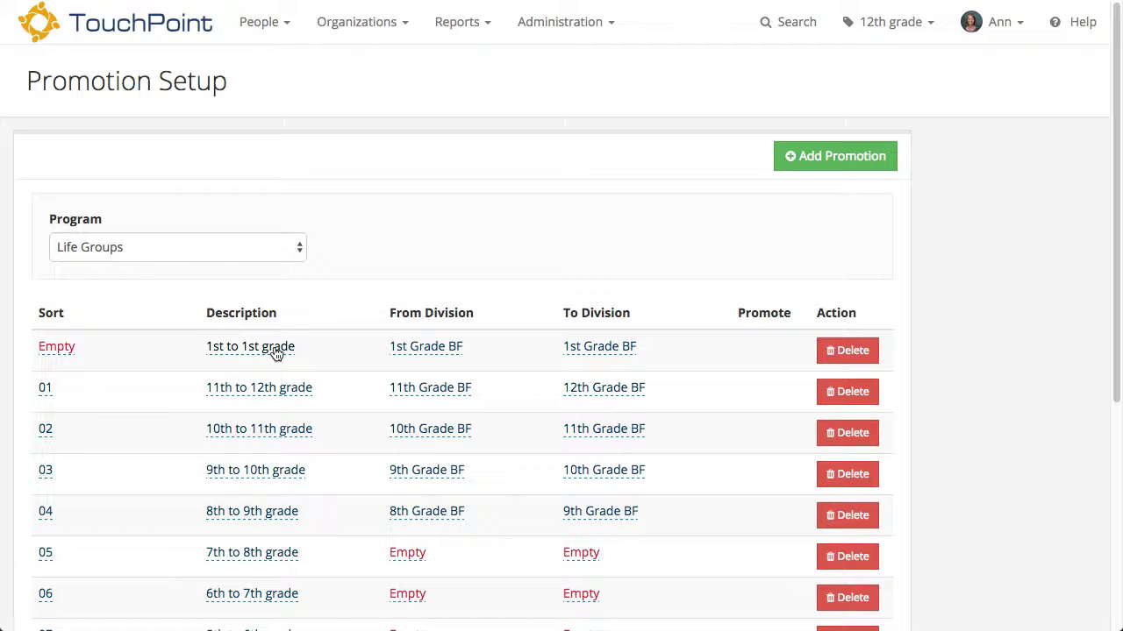
# - Set the "1st to 1st grade" promotion's sort value to 12, following the last sort number already used in the list
pyautogui.click(41, 351)
pyautogui.scroll(-5, 175, 390)
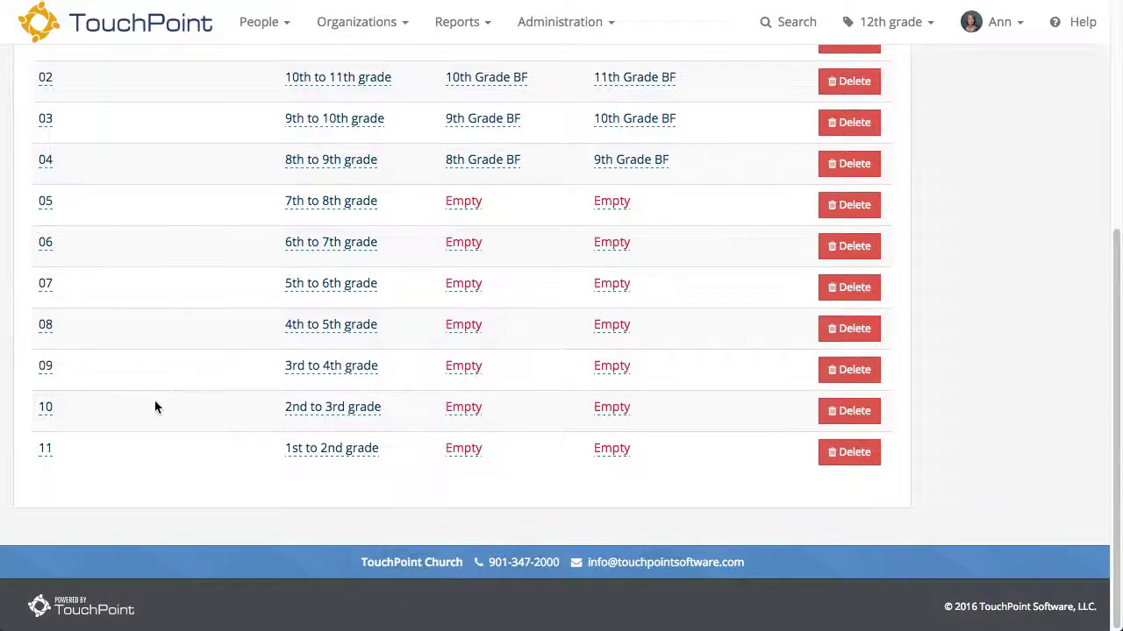
pyautogui.scroll(5, 317, 270)
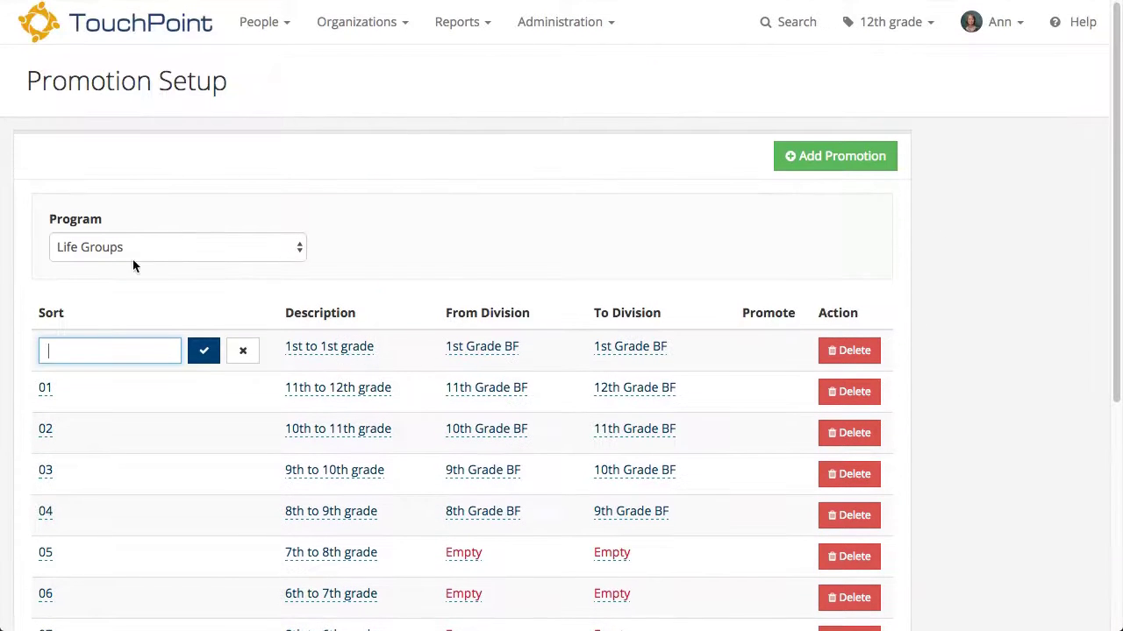
pyautogui.write('12')
pyautogui.press('Return')
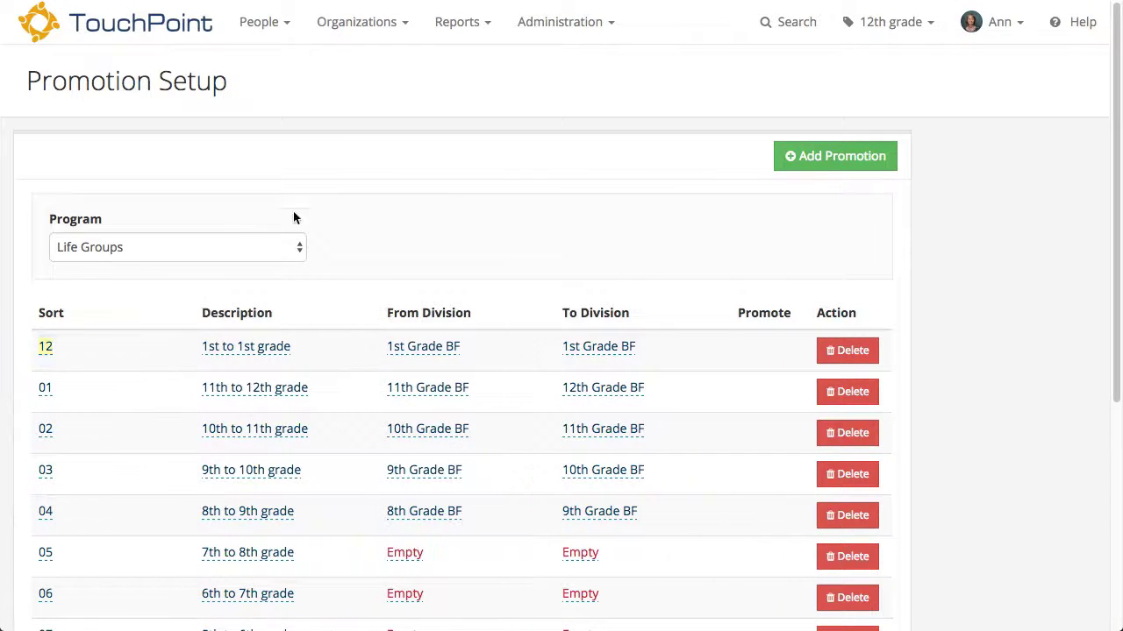
# - Reload the promotion setup page and check the sort order of the whole promotion list
pyautogui.press('super+r')
pyautogui.scroll(-2, 399, 462)
pyautogui.scroll(-2, 395, 462)
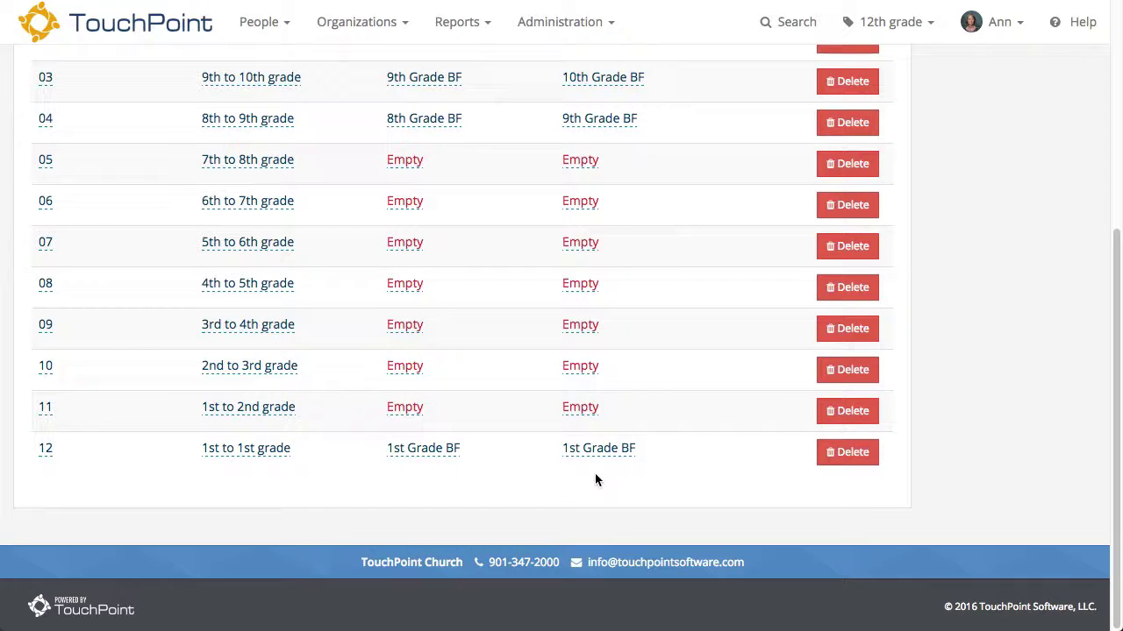
pyautogui.scroll(2, 595, 480)
pyautogui.scroll(5, 594, 481)
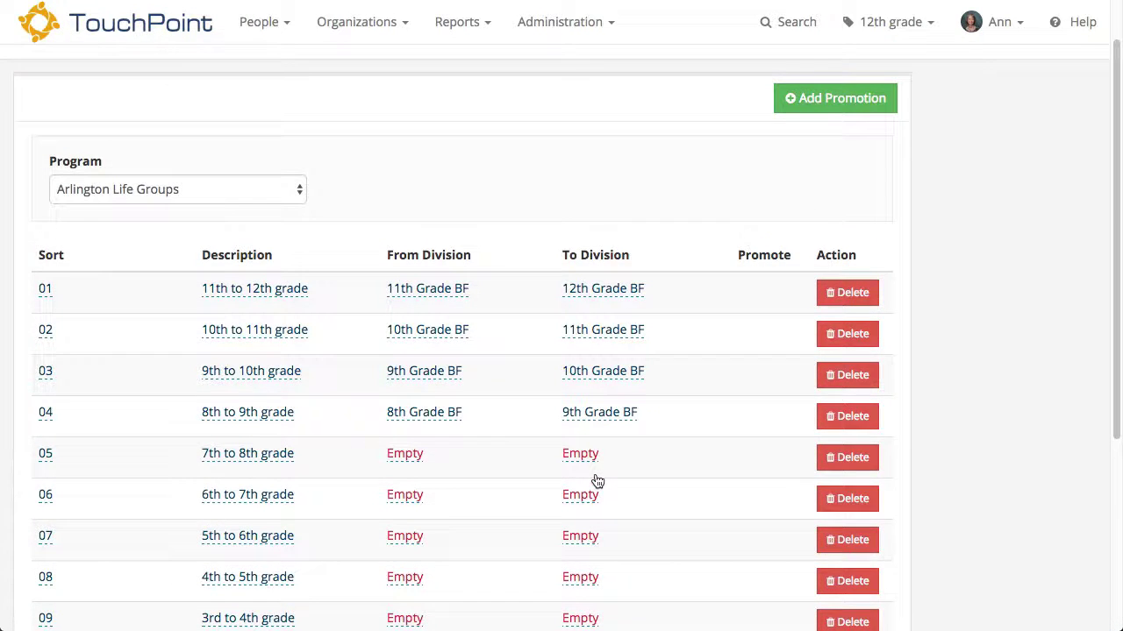
pyautogui.scroll(-4, 595, 482)
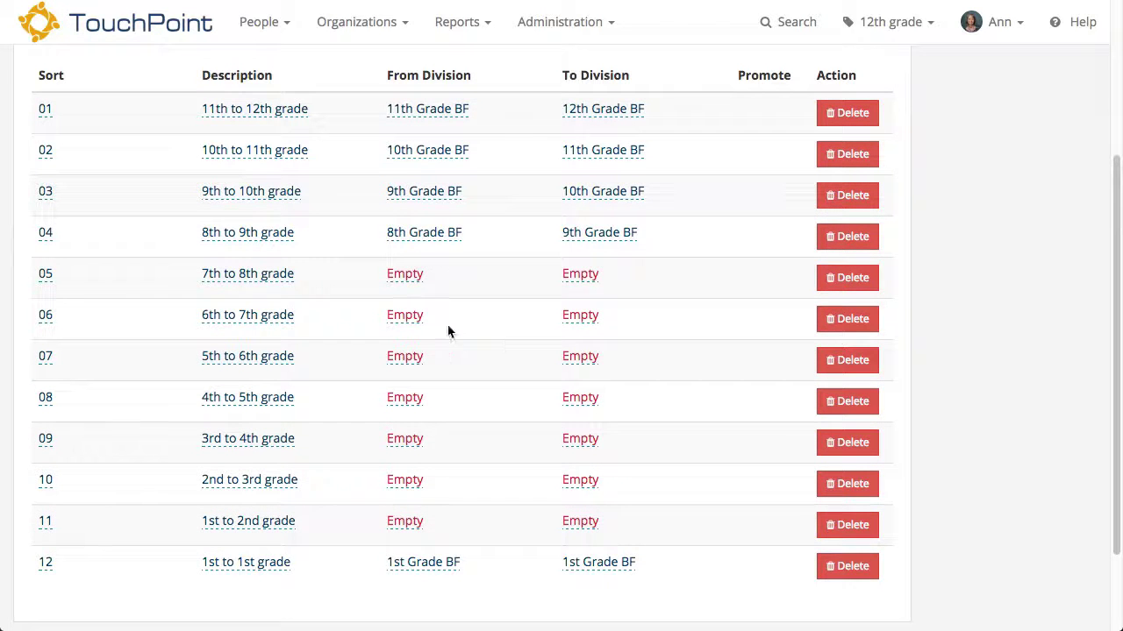
pyautogui.click(412, 280)
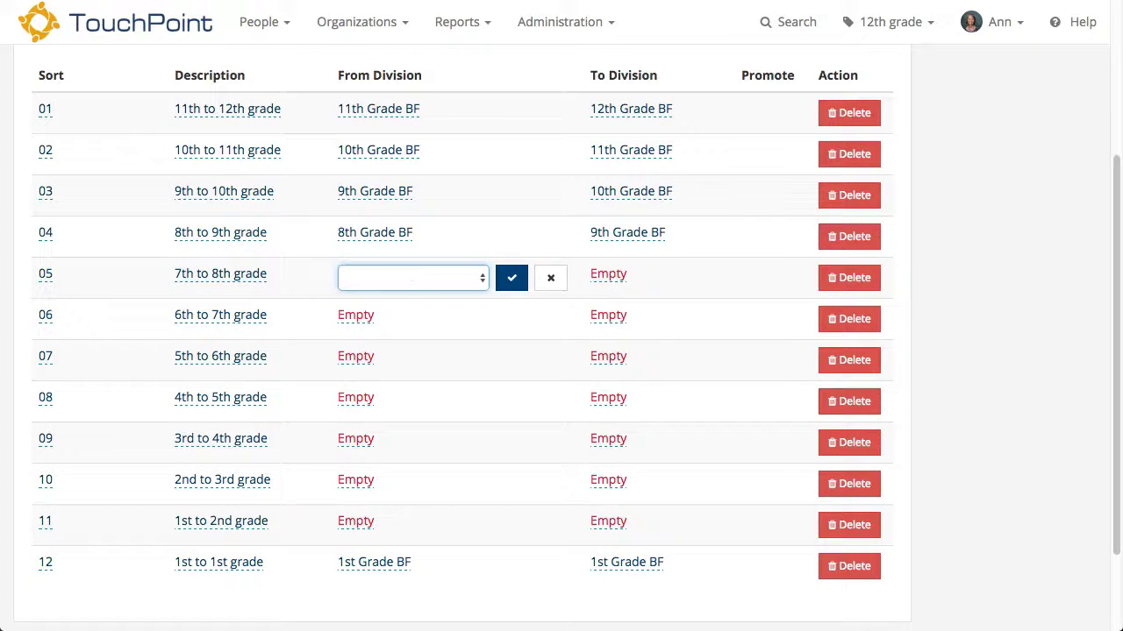
pyautogui.click(396, 267)
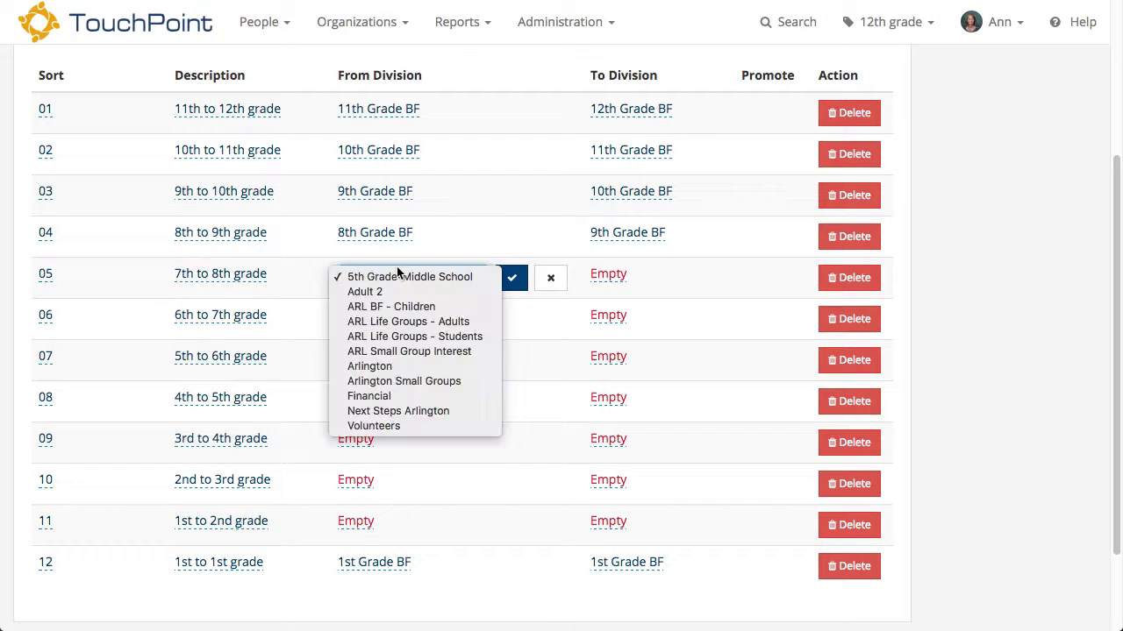
pyautogui.click(441, 223)
pyautogui.scroll(3, 440, 223)
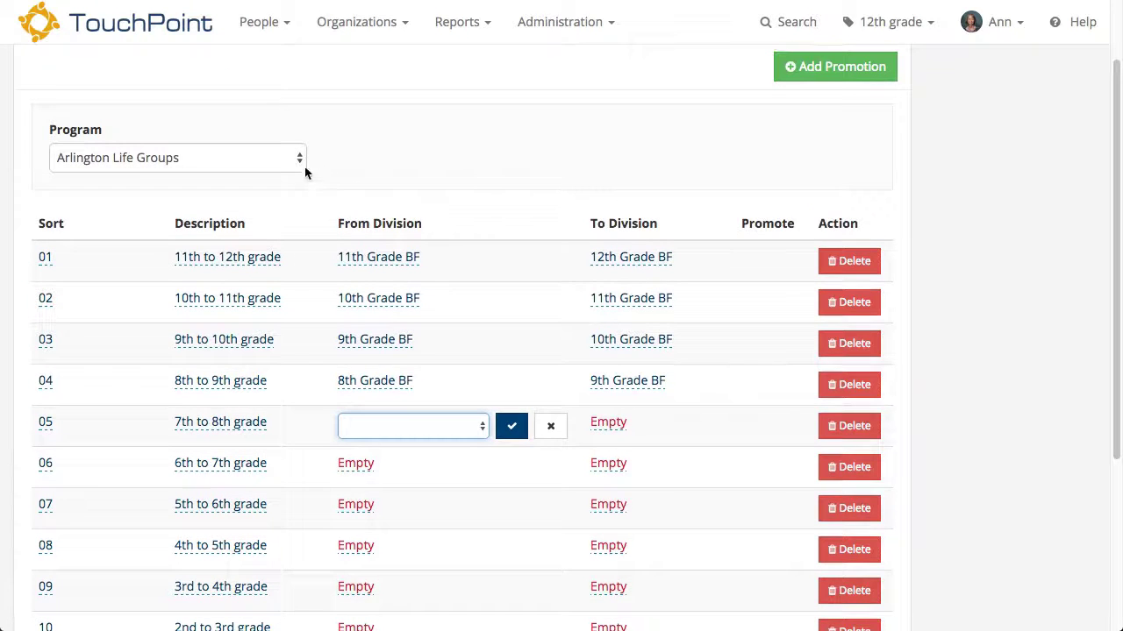
# - Select a different program for choosing the "7th to 8th grade" promotion's From Division
pyautogui.click(276, 159)
pyautogui.press('Down')
pyautogui.press('Return')
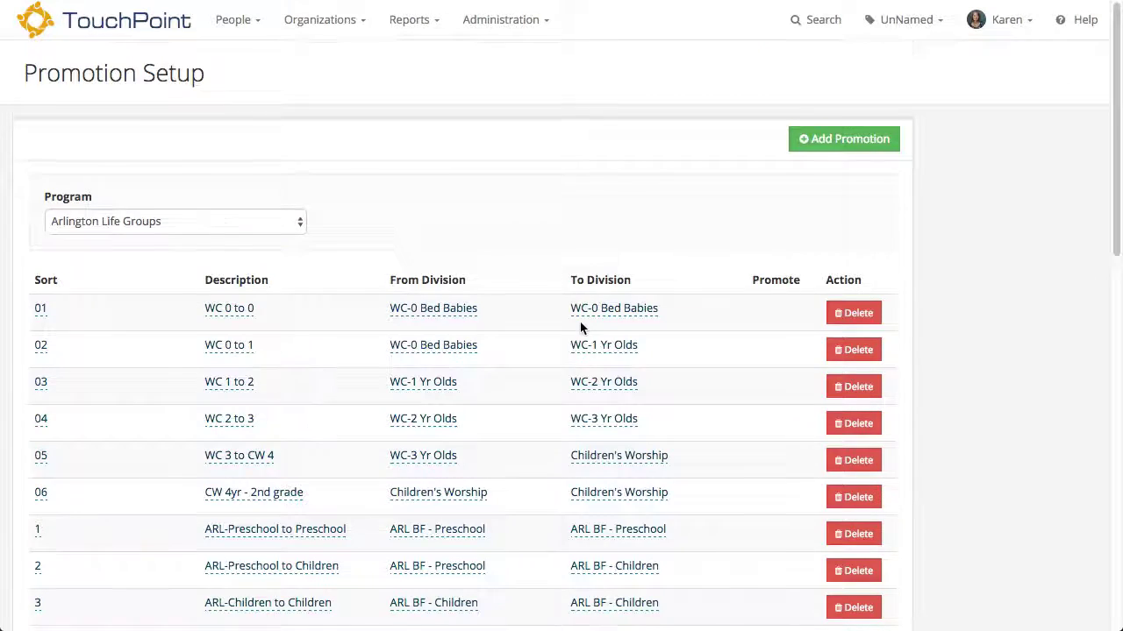
# - Examine the sort codes, descriptions and From and To Divisions in the completed example promotion list, from bed babies through the school grades
pyautogui.scroll(-3, 581, 326)
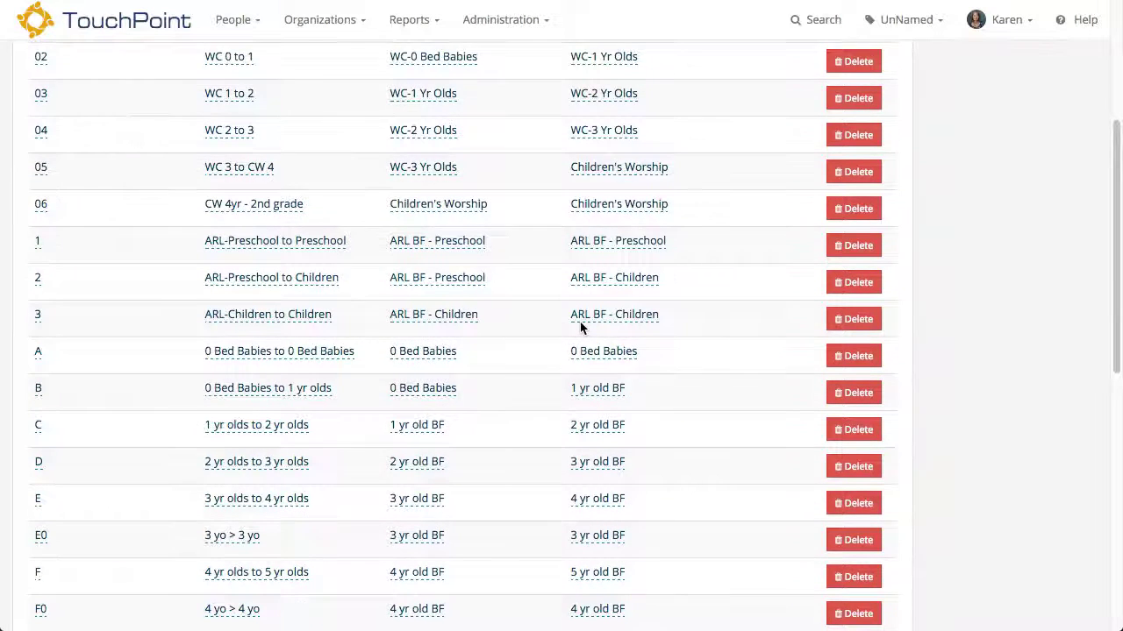
pyautogui.scroll(2, 580, 323)
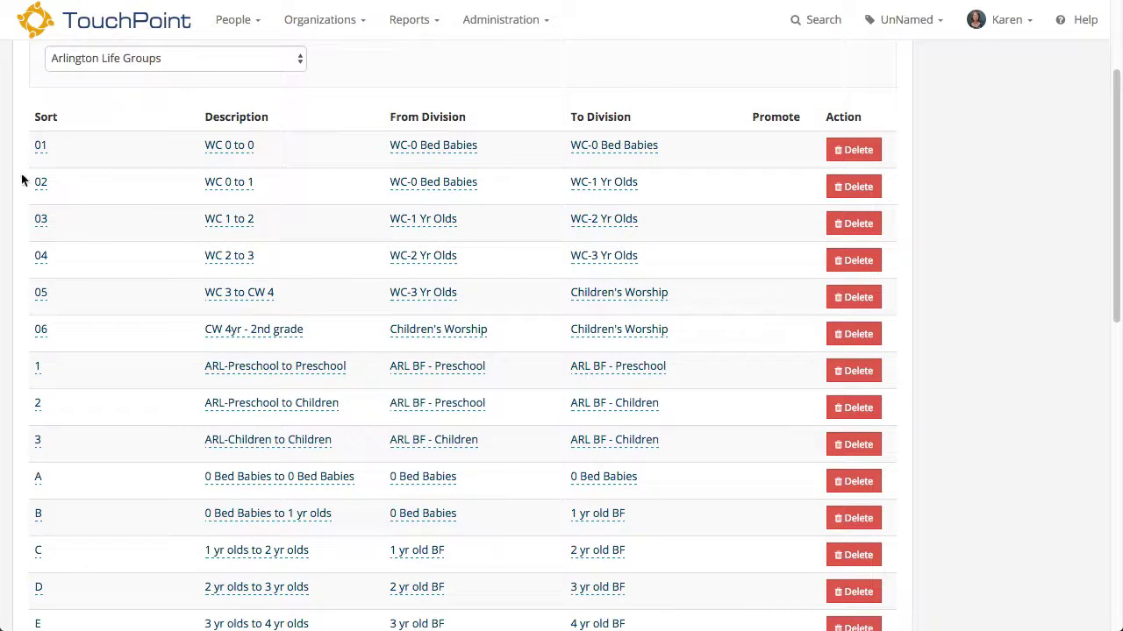
pyautogui.scroll(-2, 113, 308)
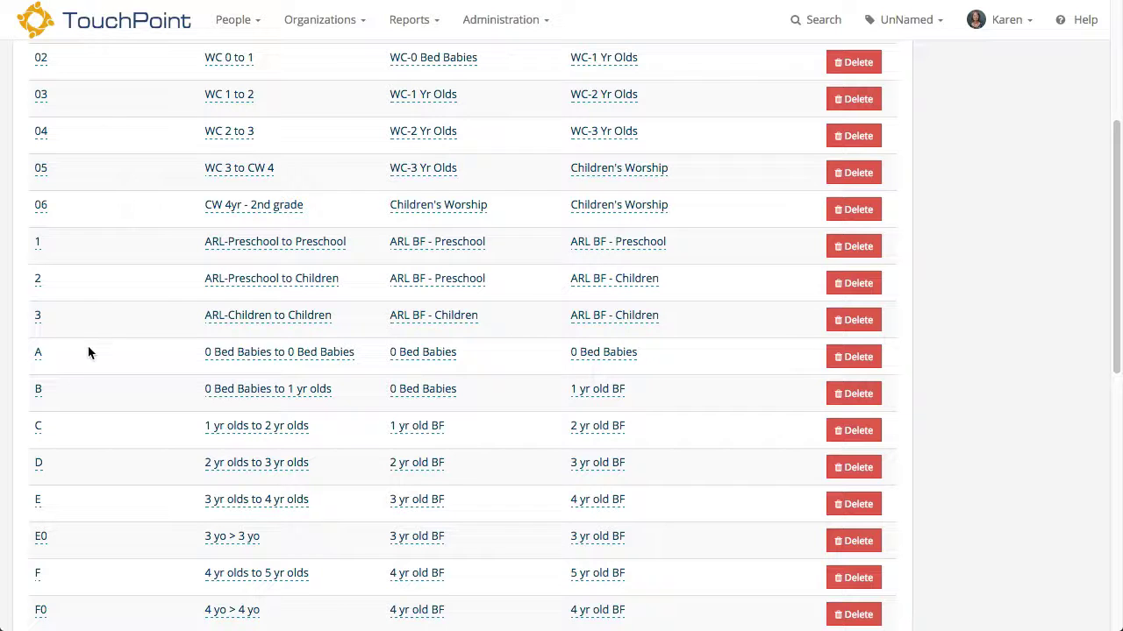
pyautogui.scroll(-2, 112, 375)
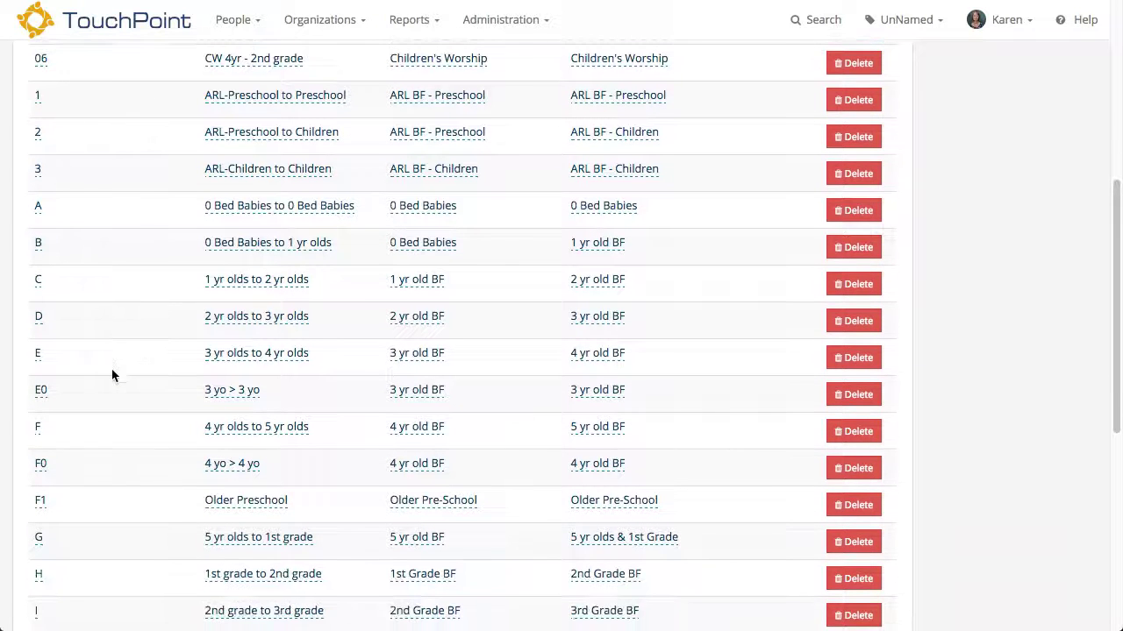
pyautogui.scroll(-2, 226, 379)
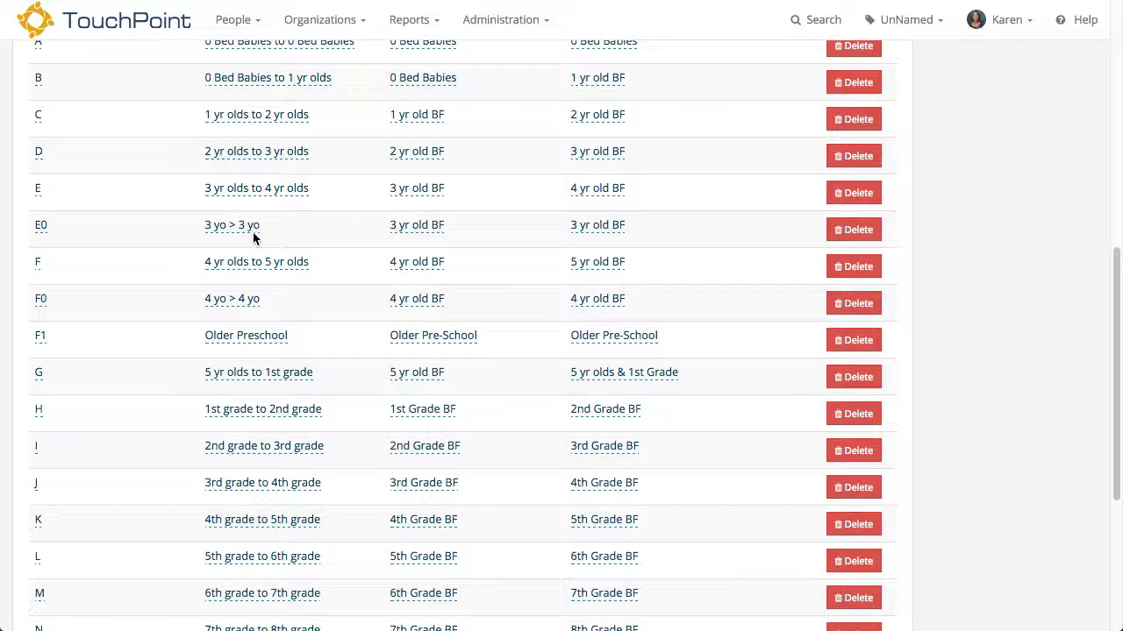
pyautogui.scroll(5, 253, 234)
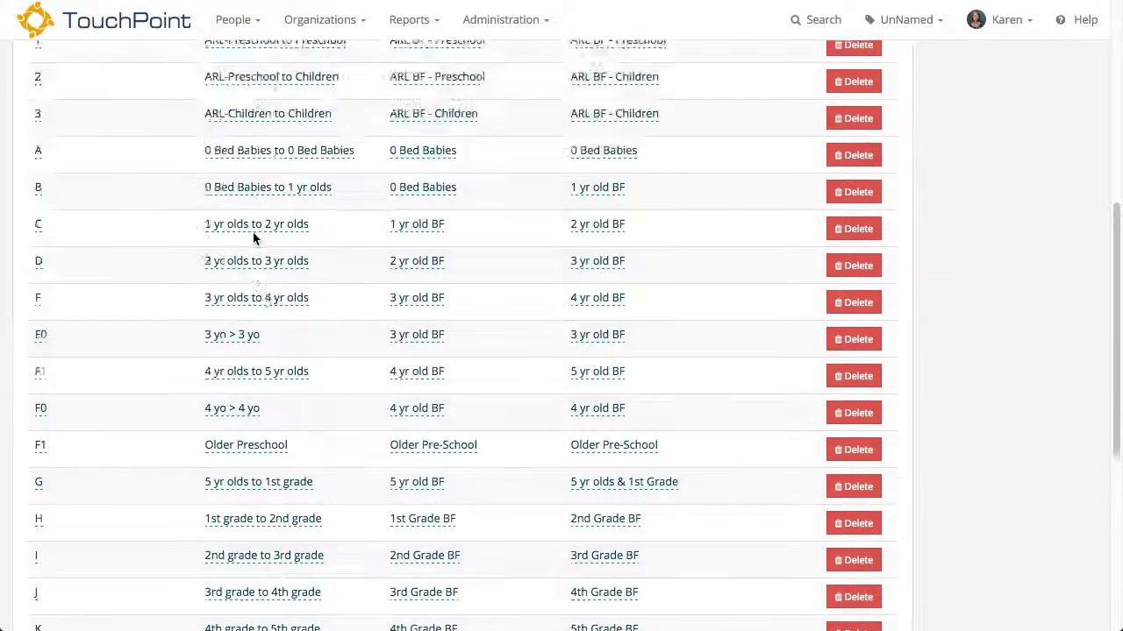
pyautogui.scroll(3, 253, 238)
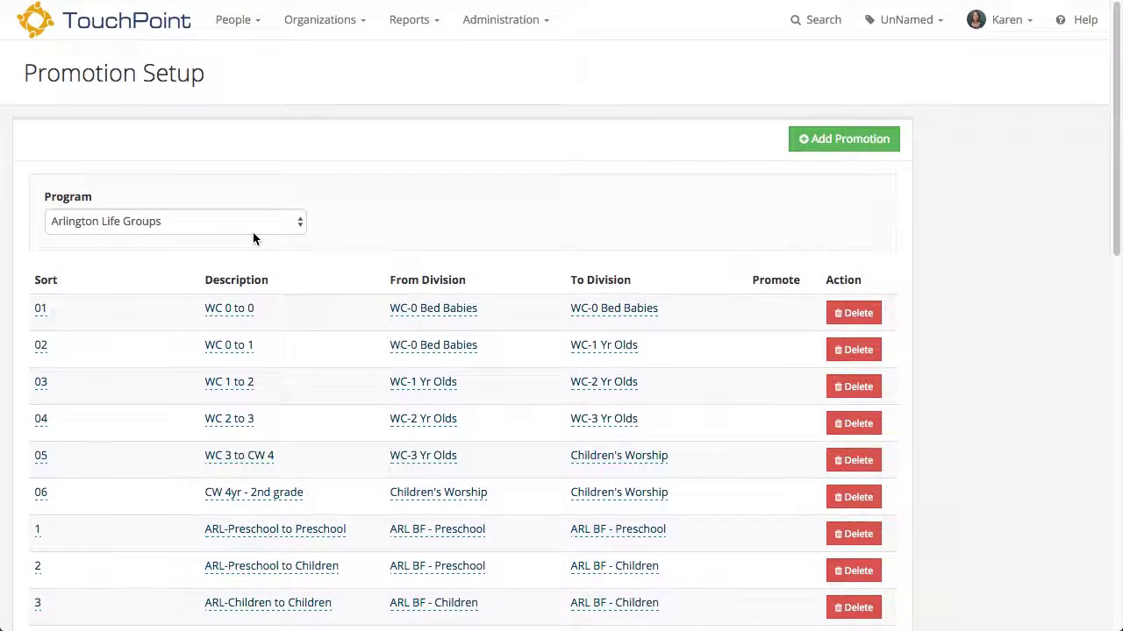